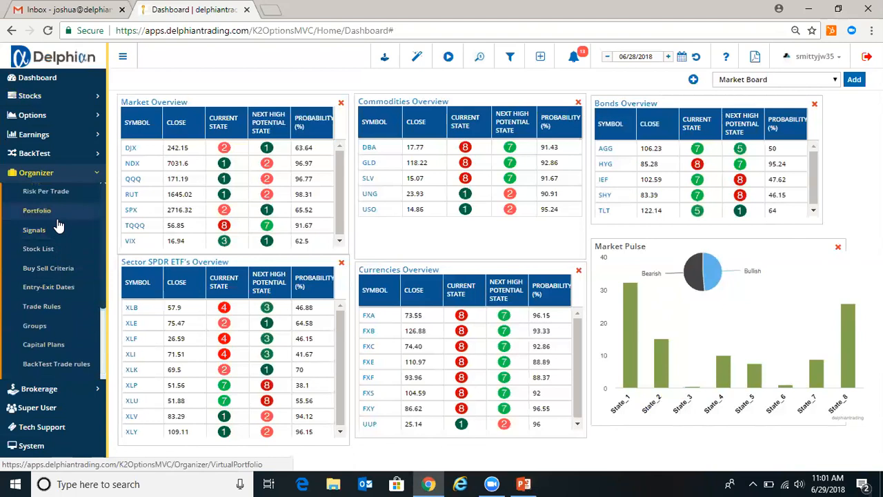
# - Delete the entry dated 06/29/2018 from the Risk Per Trade list and dismiss the notification
pyautogui.click(58, 194)
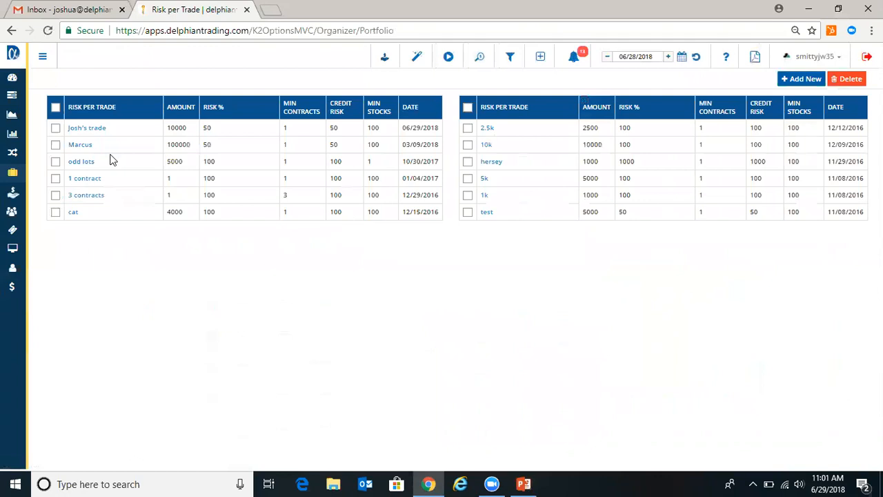
pyautogui.click(56, 129)
pyautogui.click(846, 79)
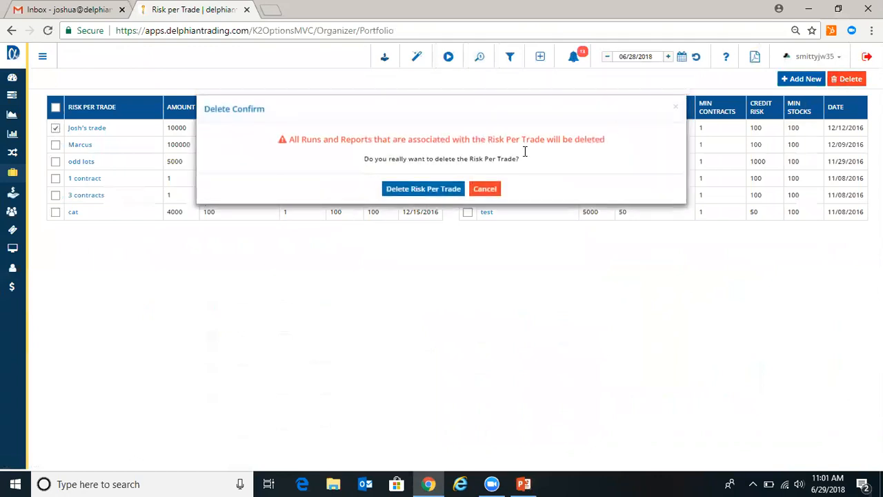
pyautogui.click(402, 189)
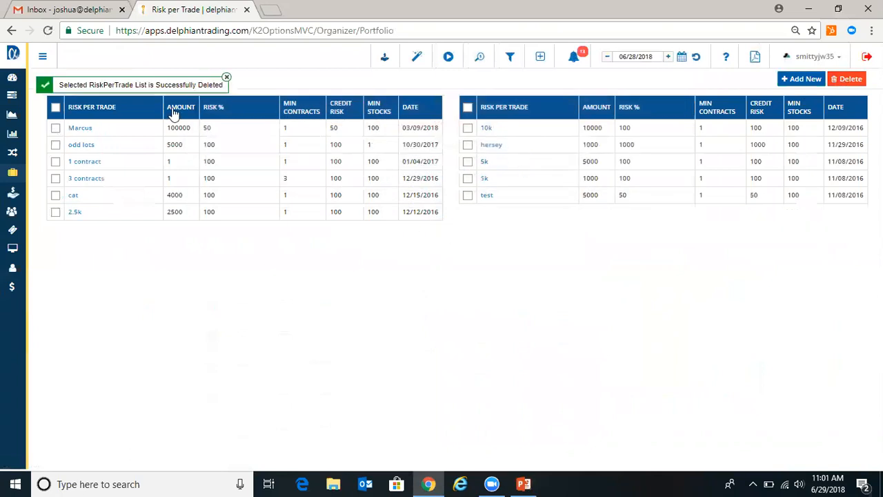
pyautogui.click(226, 77)
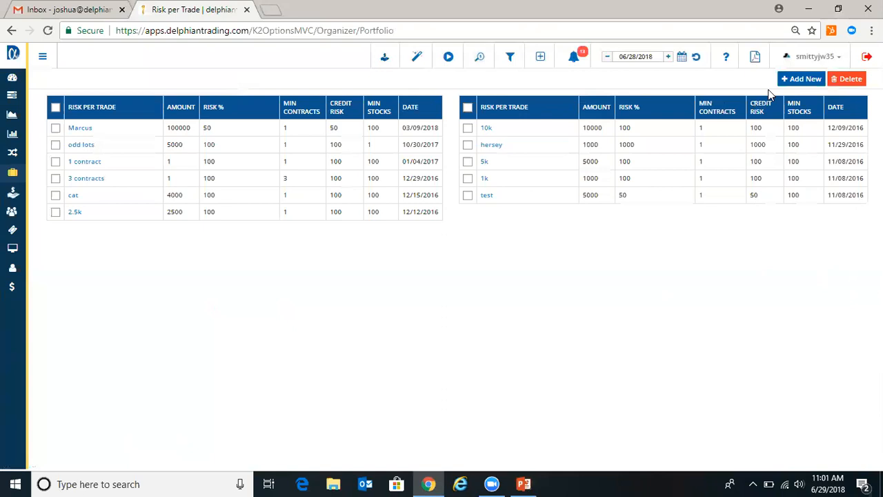
# - Start a new risk-per-trade entry named "Demo trade" with amount $5000, minimum option contracts 1 and minimum shares 100
pyautogui.click(795, 82)
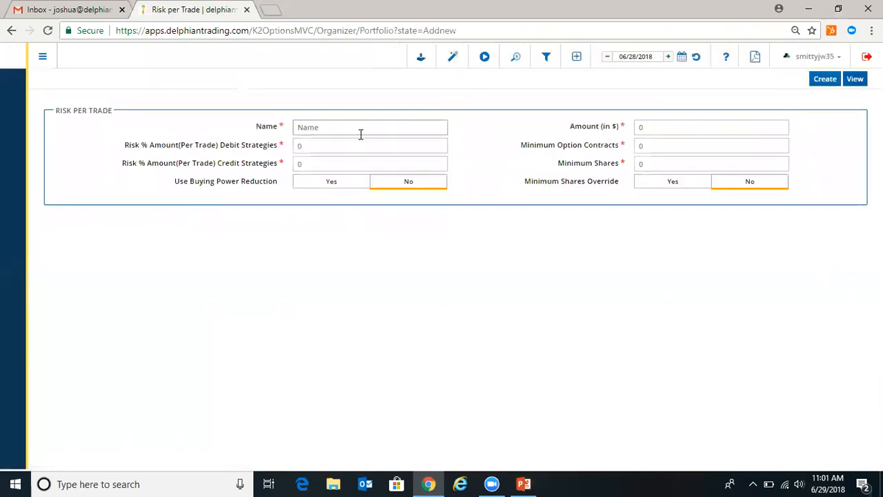
pyautogui.write('Demo trade')
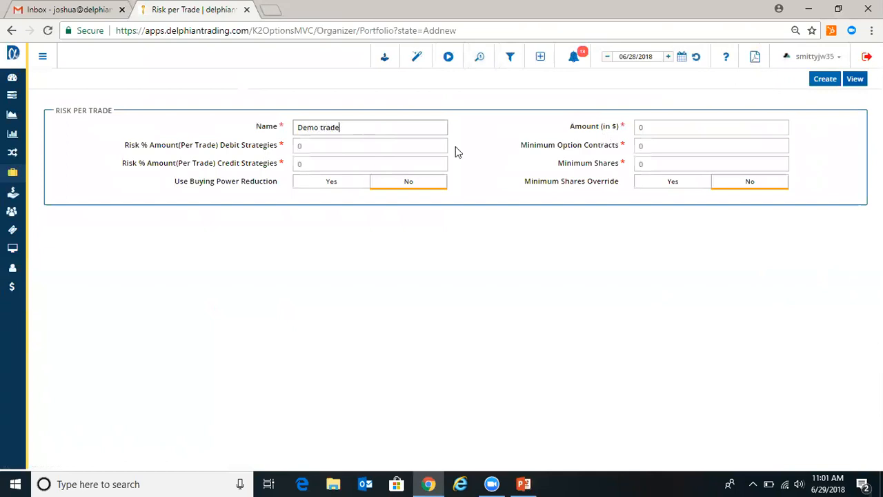
pyautogui.click(670, 126)
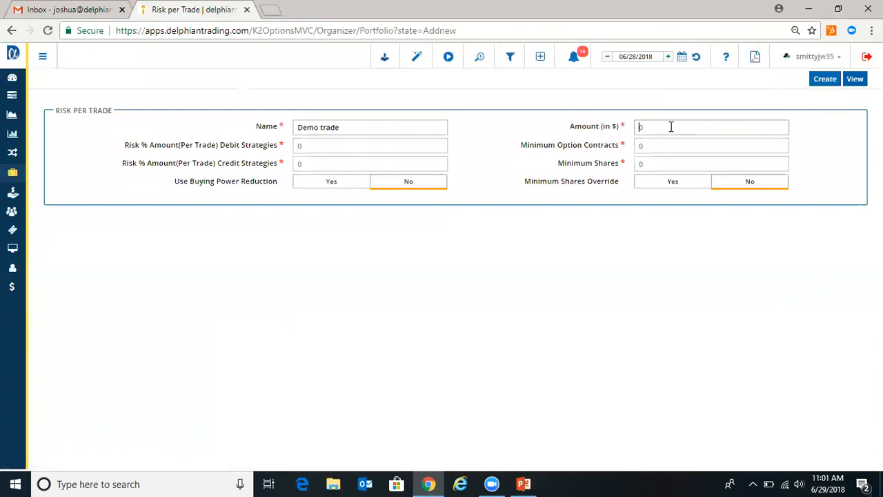
pyautogui.write('5000')
pyautogui.click(677, 147)
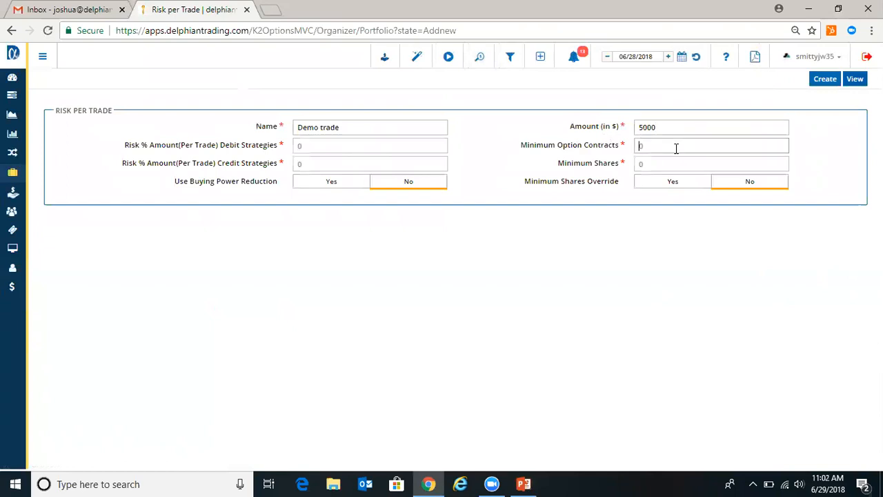
pyautogui.write('1')
pyautogui.click(662, 164)
pyautogui.write('100')
pyautogui.click(657, 219)
# - Set the risk percentage to 50 for both debit and credit strategies and create the risk-per-trade entry
pyautogui.click(309, 150)
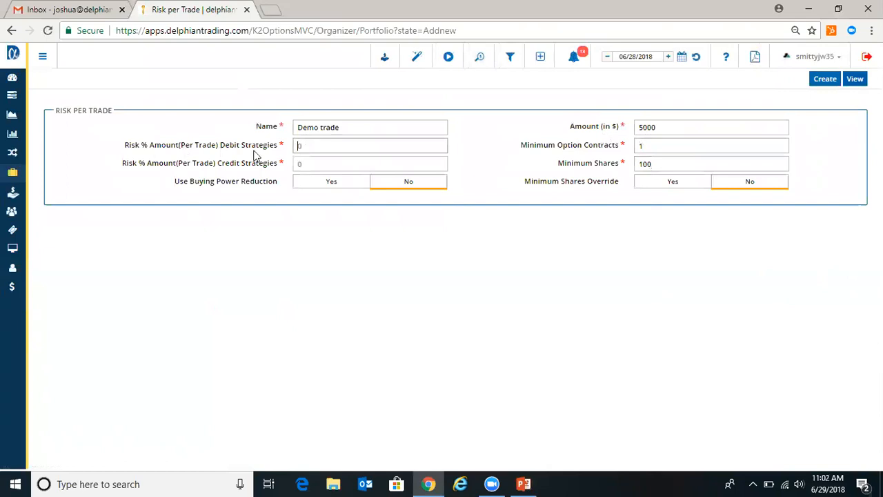
pyautogui.write('50')
pyautogui.click(301, 165)
pyautogui.write('50')
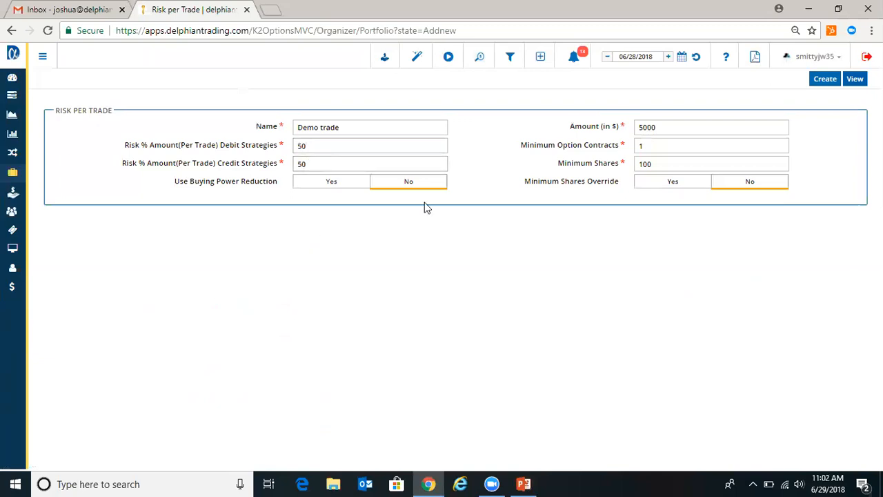
pyautogui.click(825, 80)
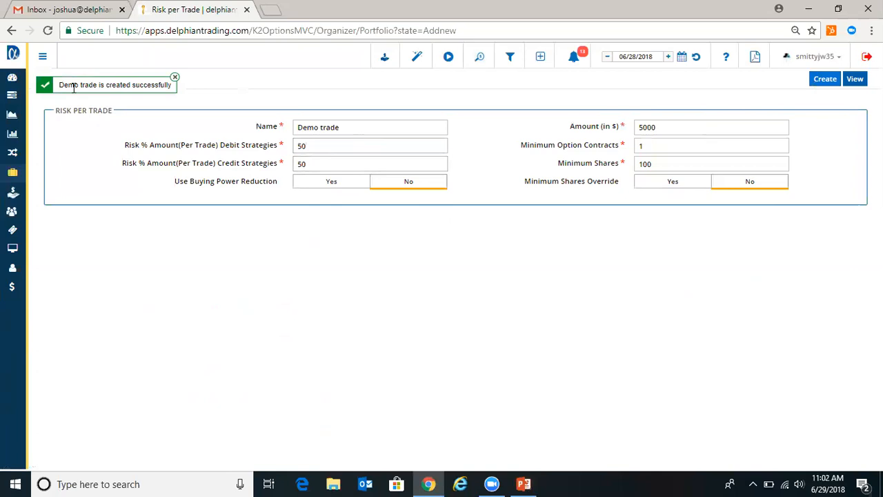
pyautogui.click(176, 78)
# - Open a blank Risk Per Trade form from the quick-create options and return to the Risk Per Trade list
pyautogui.click(541, 56)
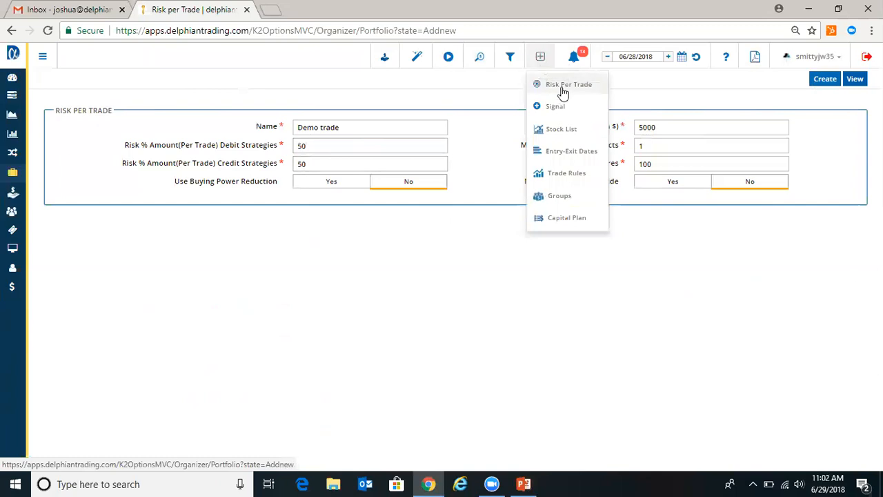
pyautogui.click(563, 94)
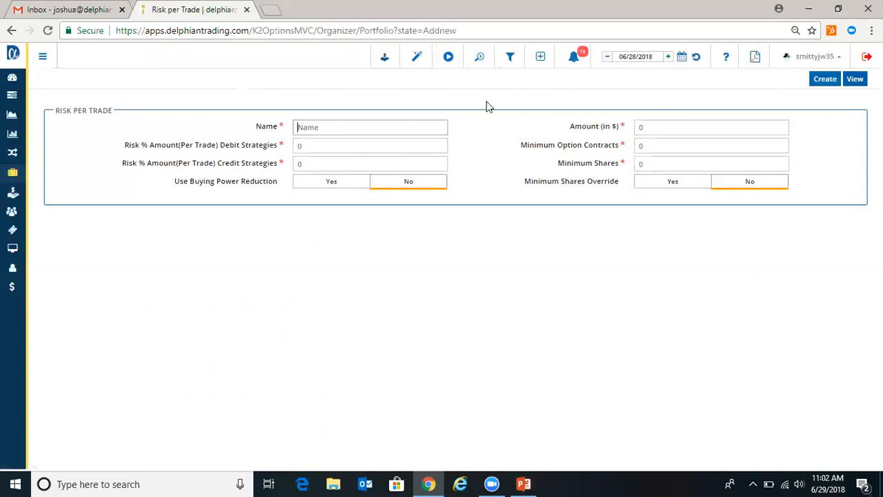
pyautogui.click(540, 57)
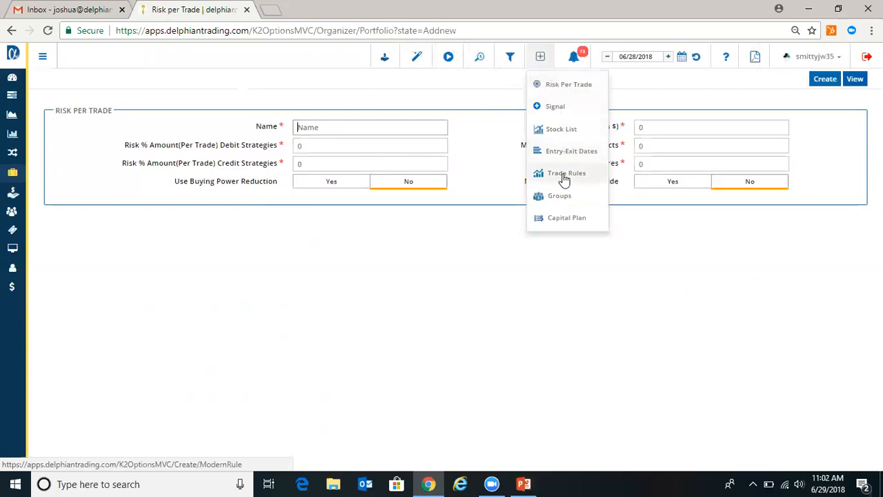
pyautogui.click(43, 61)
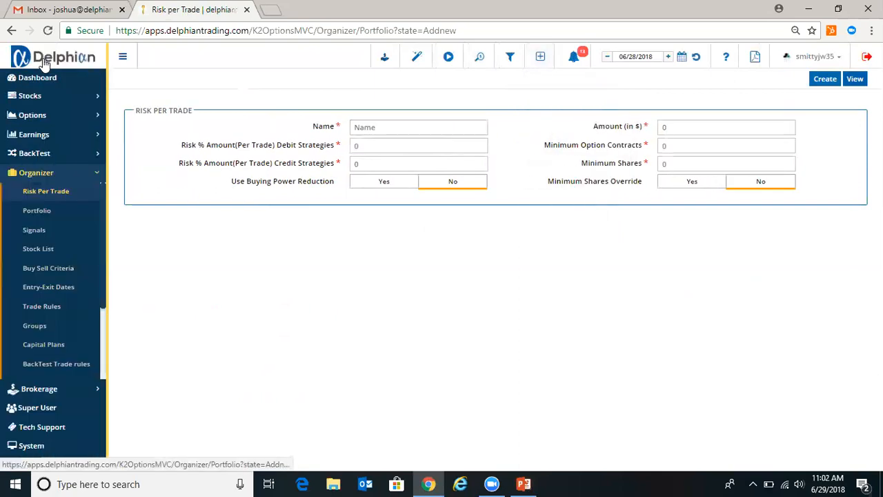
pyautogui.click(72, 193)
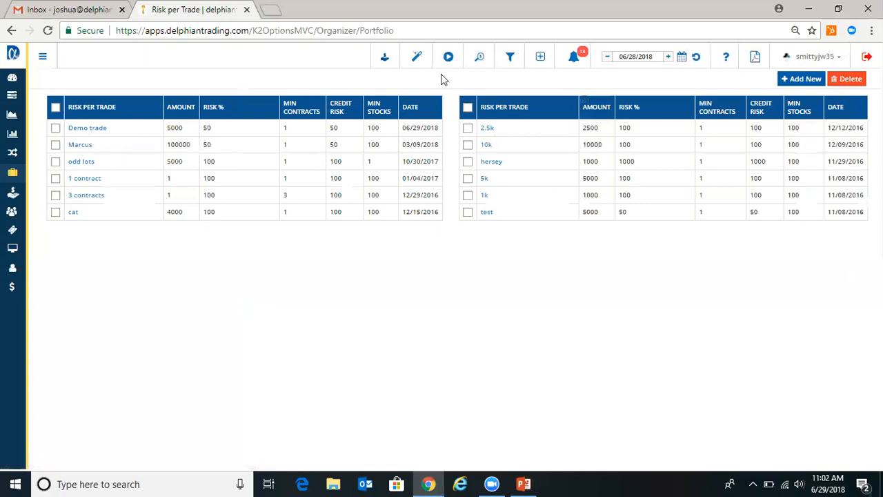
# - Open the Organizer's Signals list and view the criteria of "Bullish transitions above SMA 21" and "Cross below BB (30, 2SD)"
pyautogui.click(42, 58)
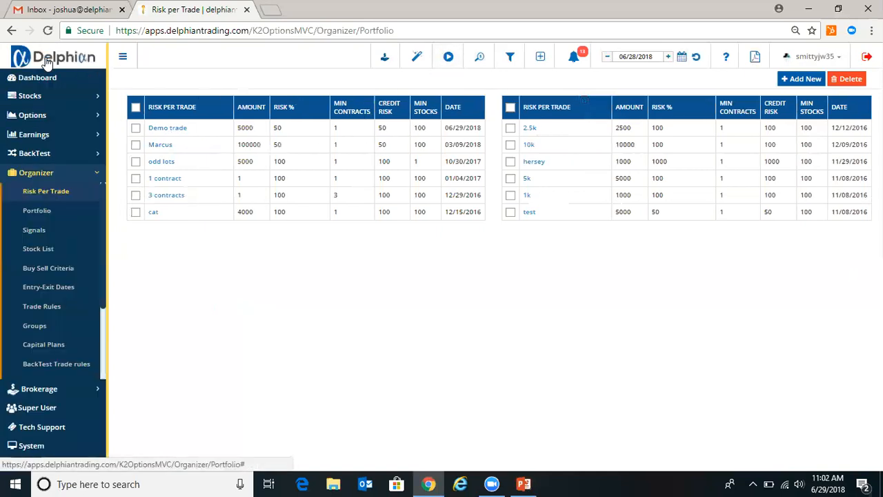
pyautogui.click(50, 233)
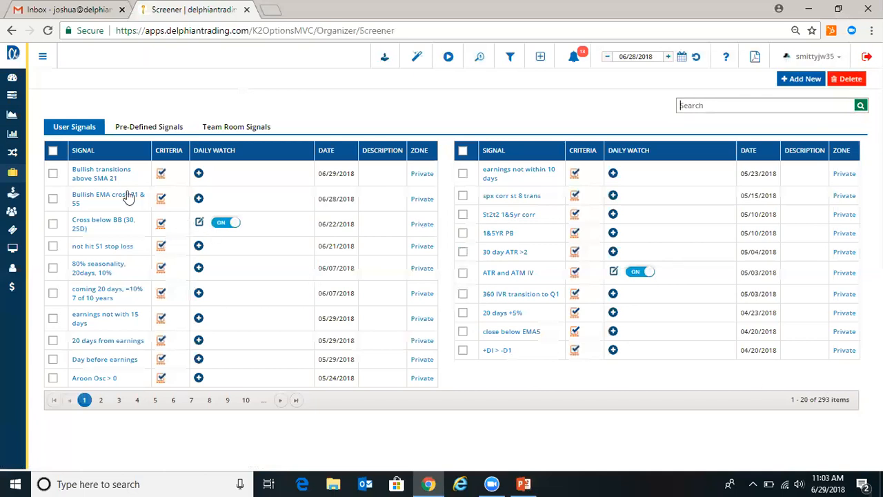
pyautogui.click(53, 173)
pyautogui.click(53, 174)
pyautogui.click(159, 177)
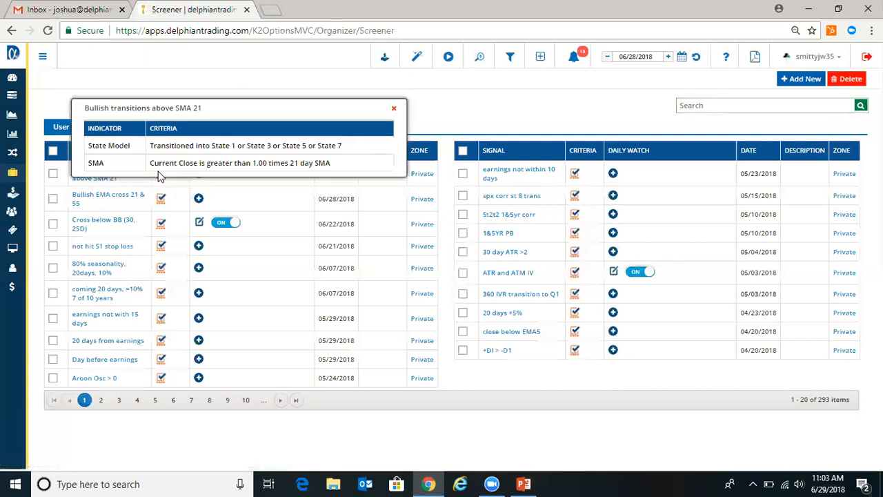
pyautogui.click(396, 111)
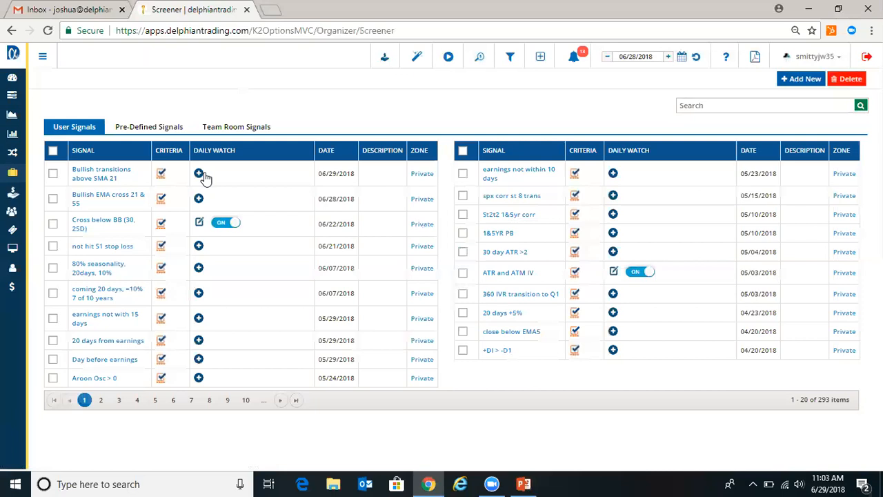
pyautogui.click(162, 226)
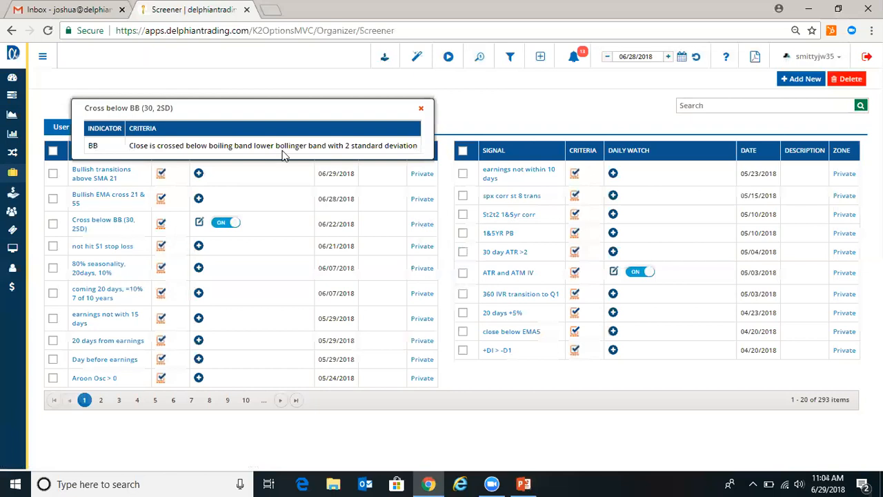
pyautogui.click(420, 109)
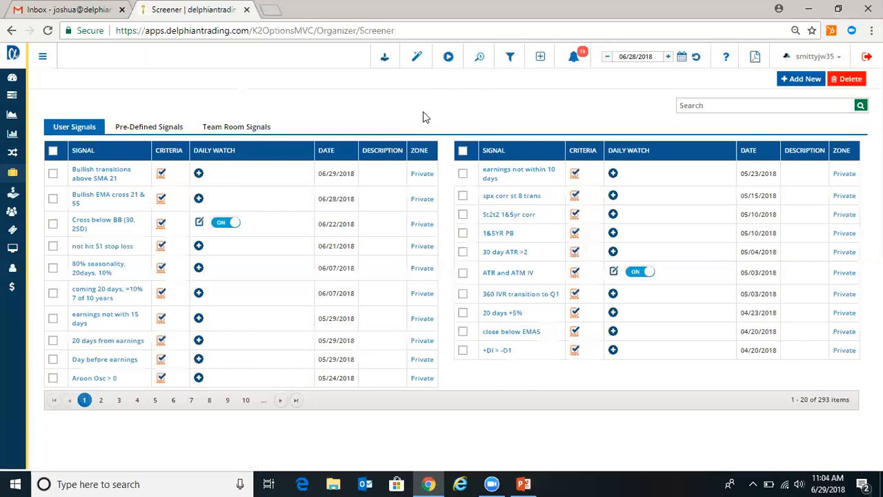
# - Start a new signal and add a Price criterion: Current, minimum 20.00, maximum 10000.00, Non-Adjusted
pyautogui.click(794, 81)
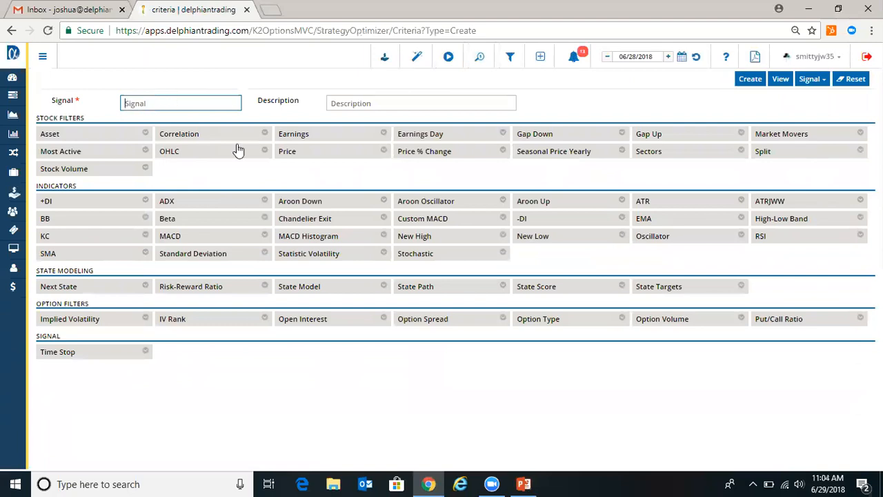
pyautogui.click(324, 153)
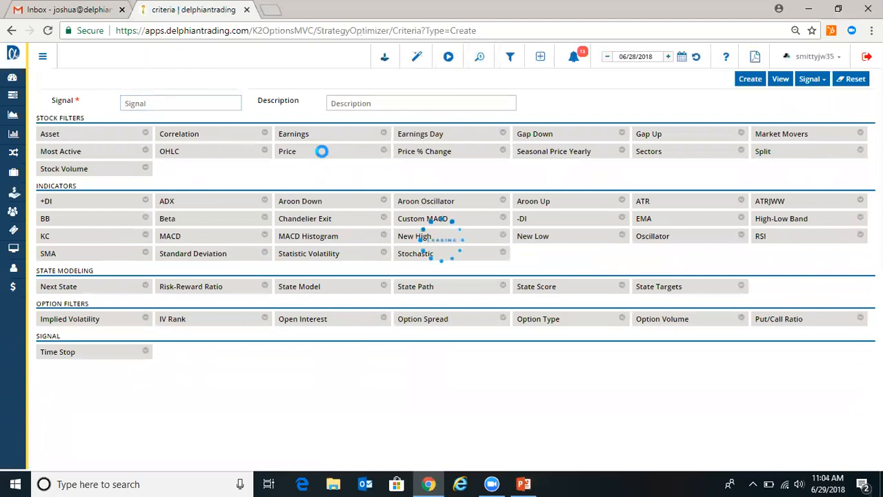
pyautogui.click(350, 256)
pyautogui.click(414, 366)
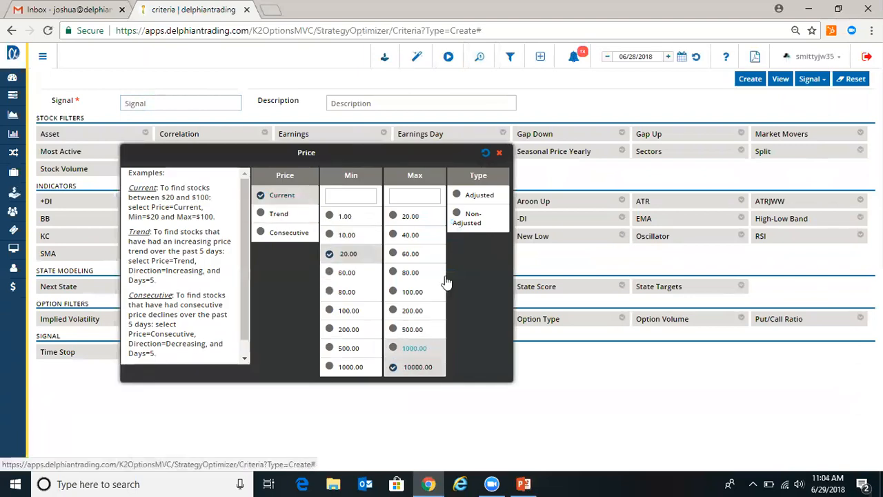
pyautogui.click(472, 220)
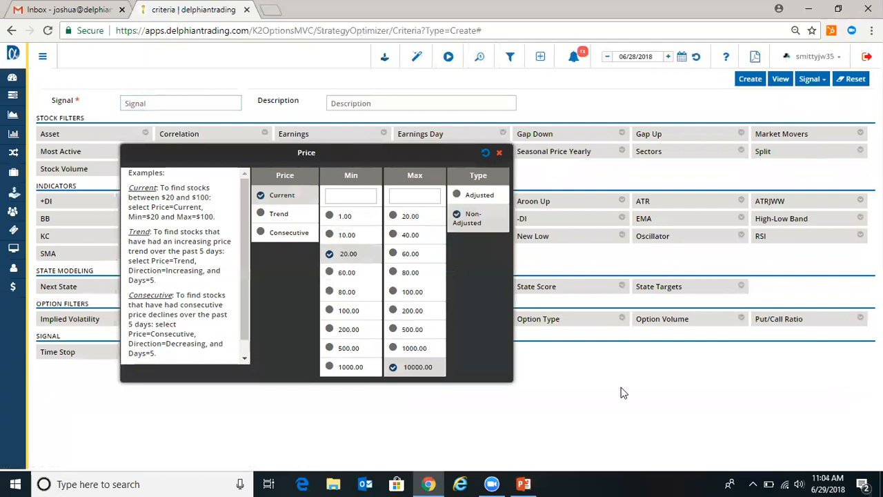
pyautogui.click(621, 391)
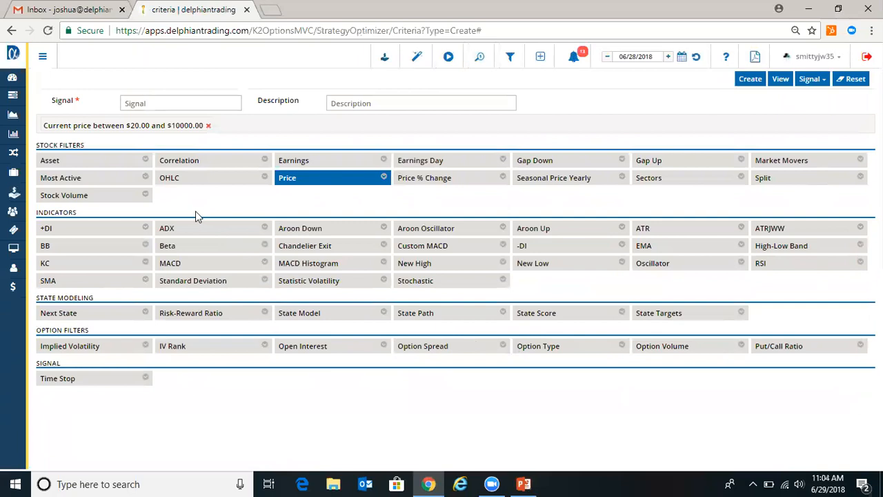
# - Add a BB criterion with Close, Cross Above Upper BB, SD 2 and 20 days, and remove the current price criterion
pyautogui.click(147, 244)
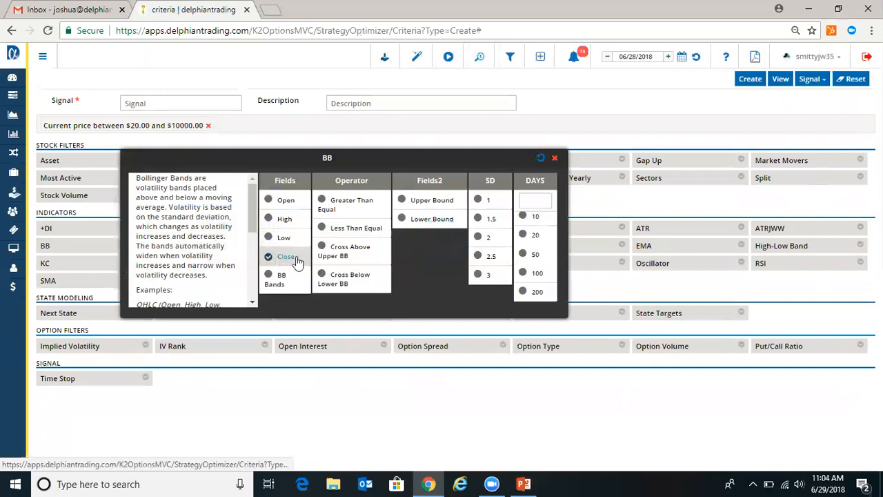
pyautogui.click(319, 255)
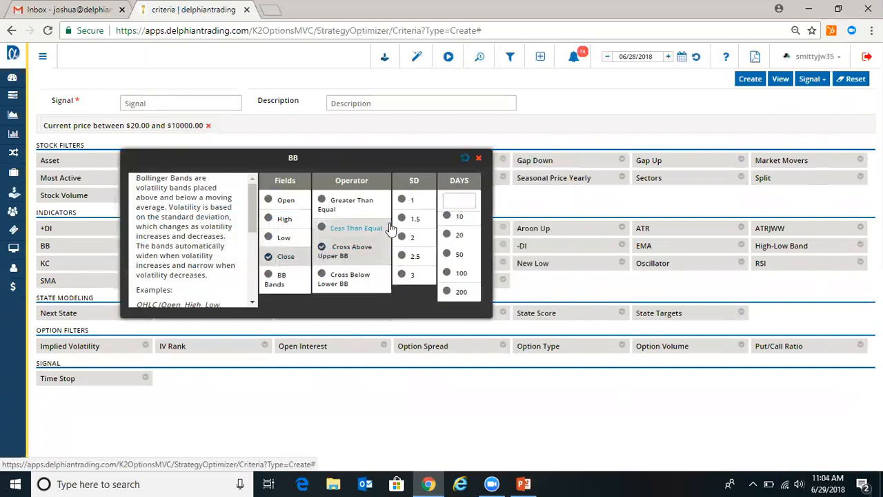
pyautogui.click(406, 236)
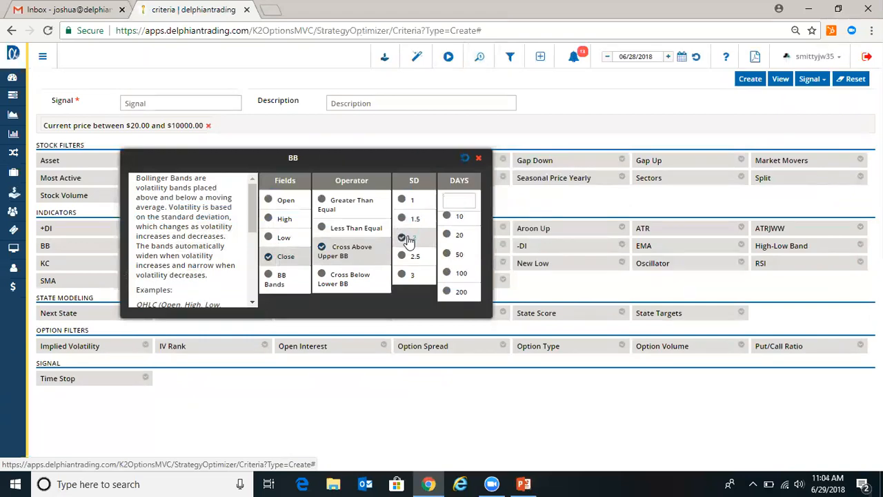
pyautogui.click(459, 235)
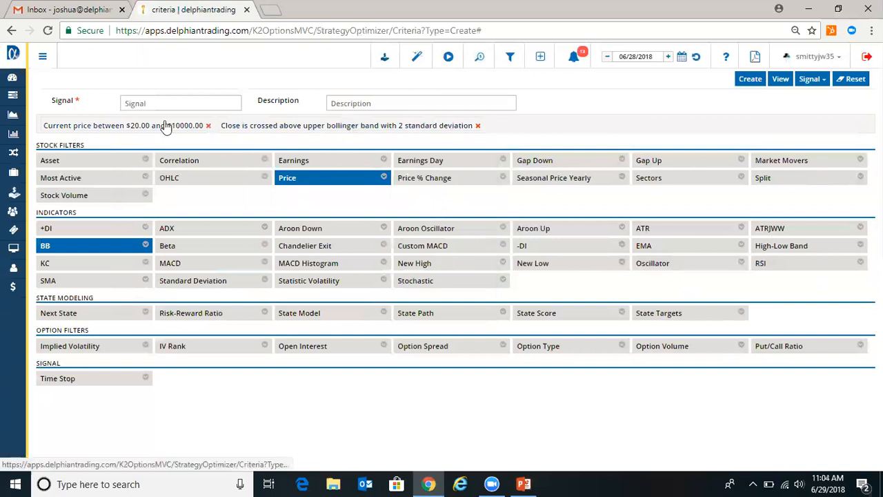
pyautogui.click(209, 125)
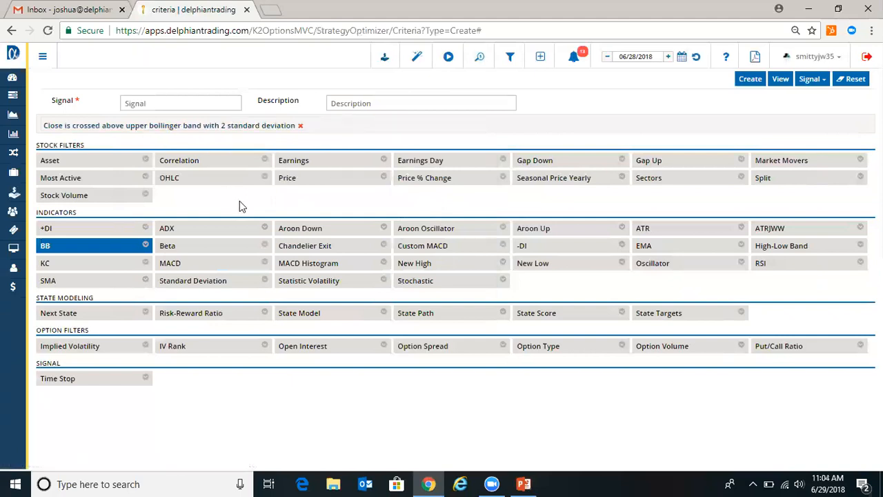
# - Name the signal "Cross above 2 SD BB", create it and dismiss the notification
pyautogui.click(178, 100)
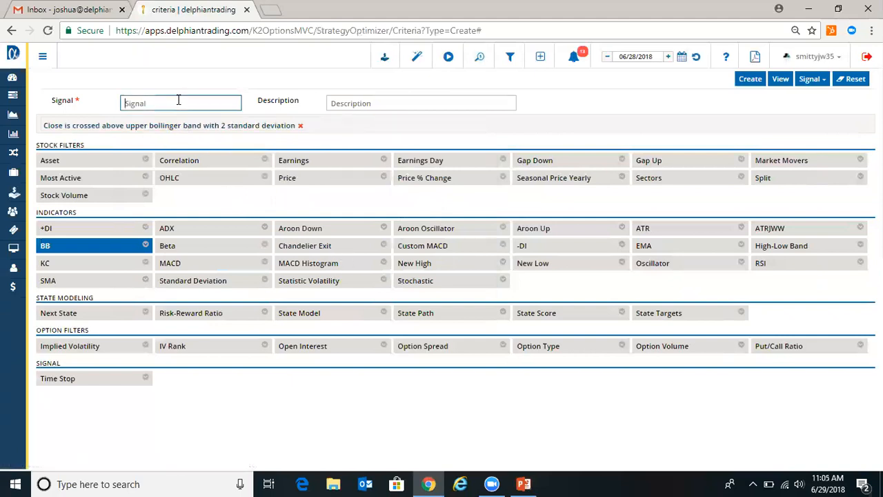
pyautogui.write('Cross above 2 SD BB')
pyautogui.click(756, 80)
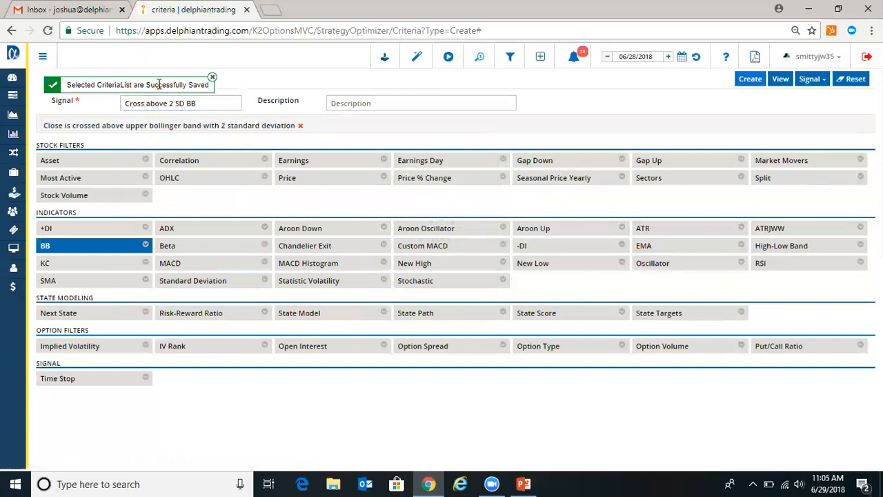
pyautogui.click(212, 77)
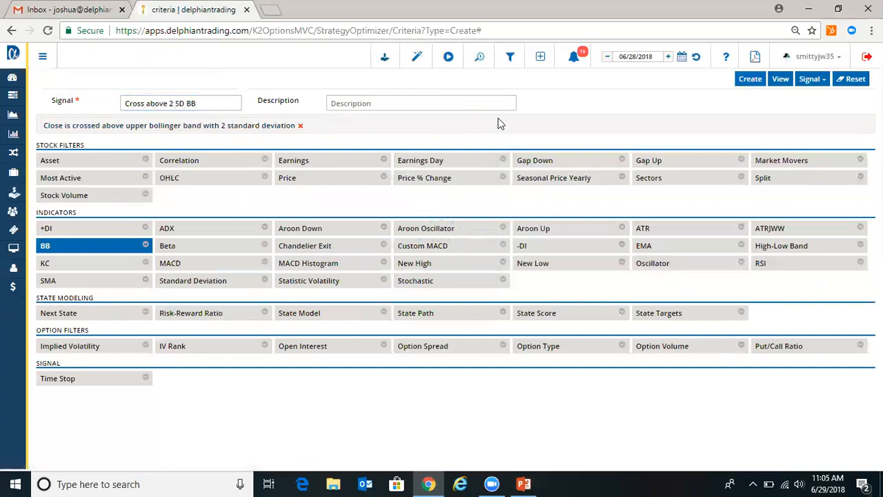
# - Open the Organizer's Signals list, request Daily Watch deactivation for "Cross below BB (30, 2SD)" and decline the confirmation
pyautogui.click(541, 66)
pyautogui.click(40, 58)
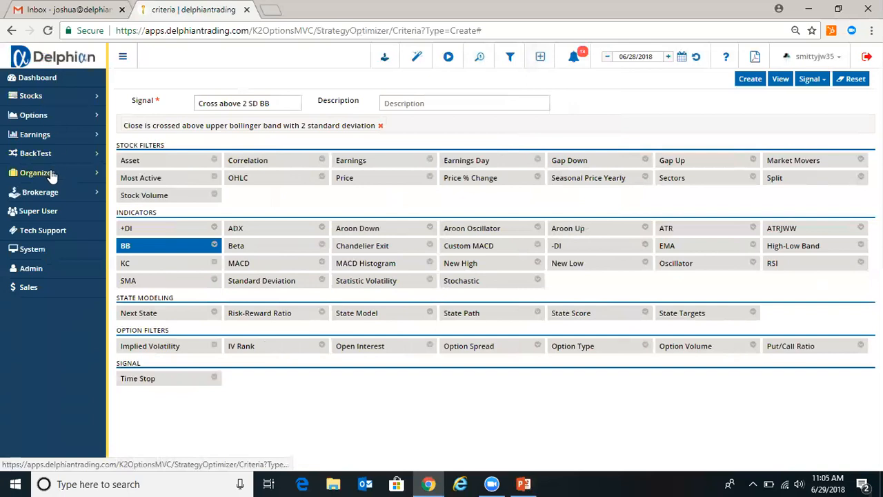
pyautogui.click(51, 176)
pyautogui.click(38, 231)
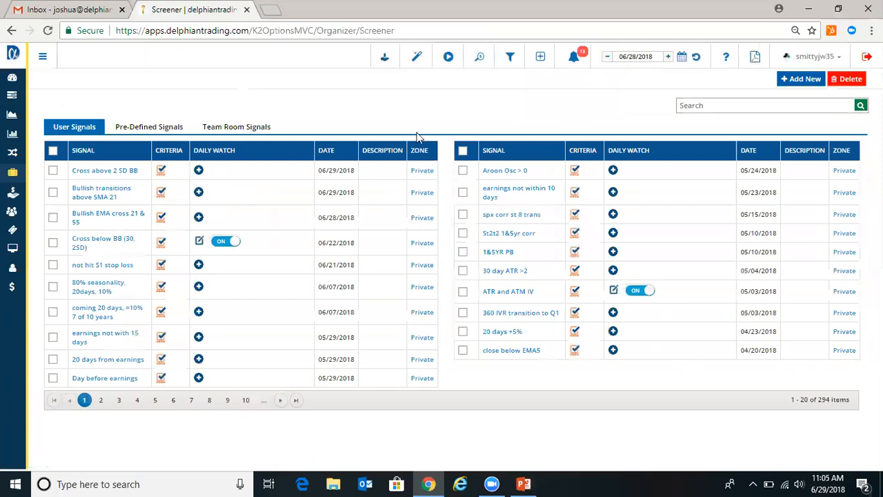
pyautogui.click(221, 245)
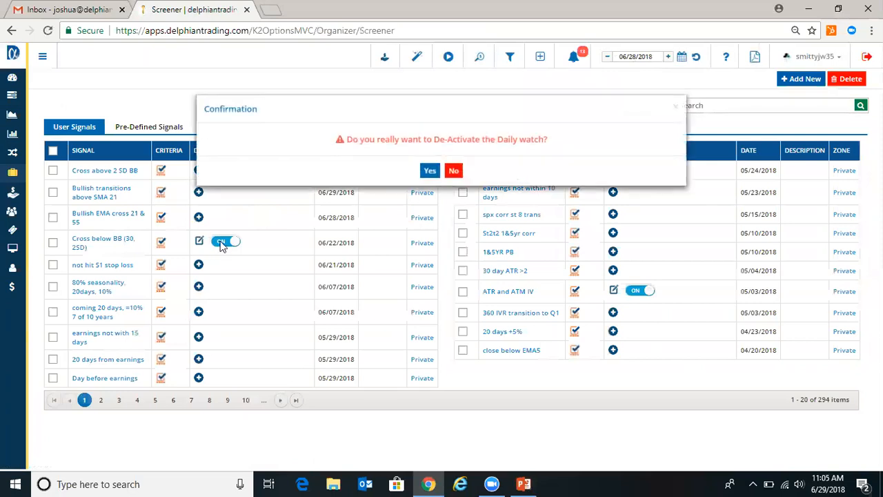
pyautogui.click(454, 172)
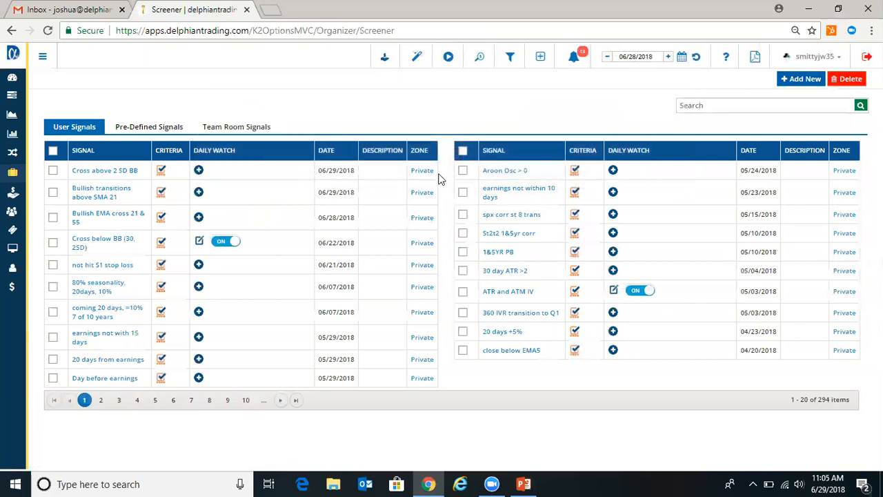
# - Open the Organizer's Stock List page and view the criteria of "stocks over $20"
pyautogui.click(42, 57)
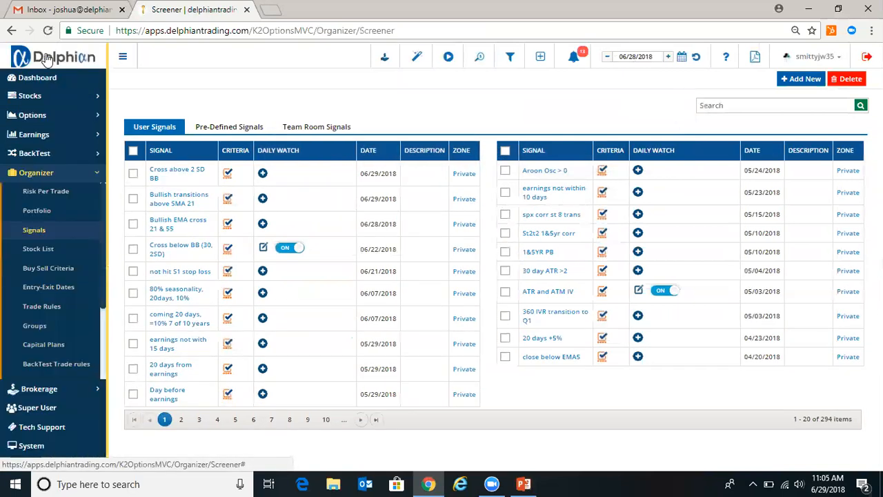
pyautogui.click(48, 257)
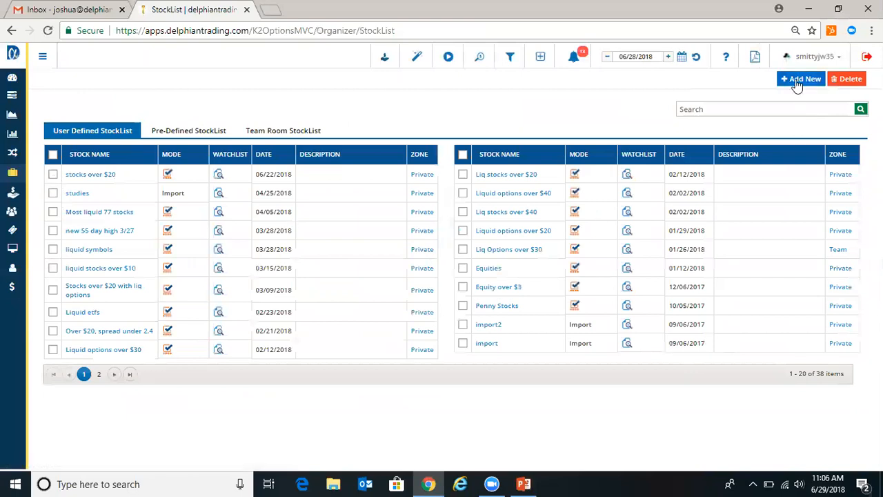
pyautogui.click(167, 177)
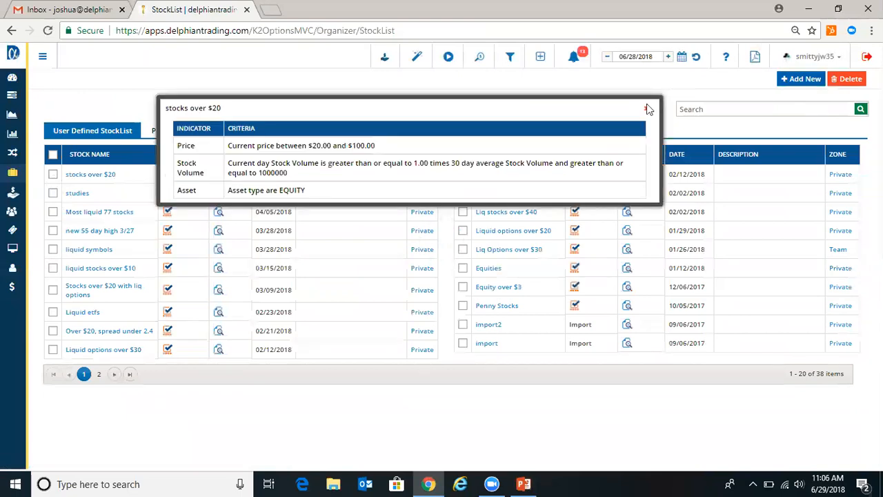
pyautogui.click(646, 108)
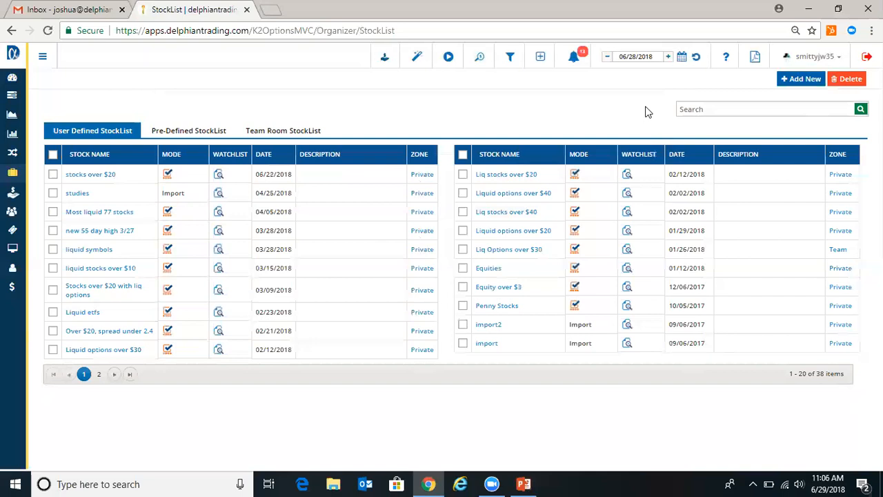
# - Start a new manual stock list named "demo" and add the symbols FB, ABX and ACHN
pyautogui.click(811, 81)
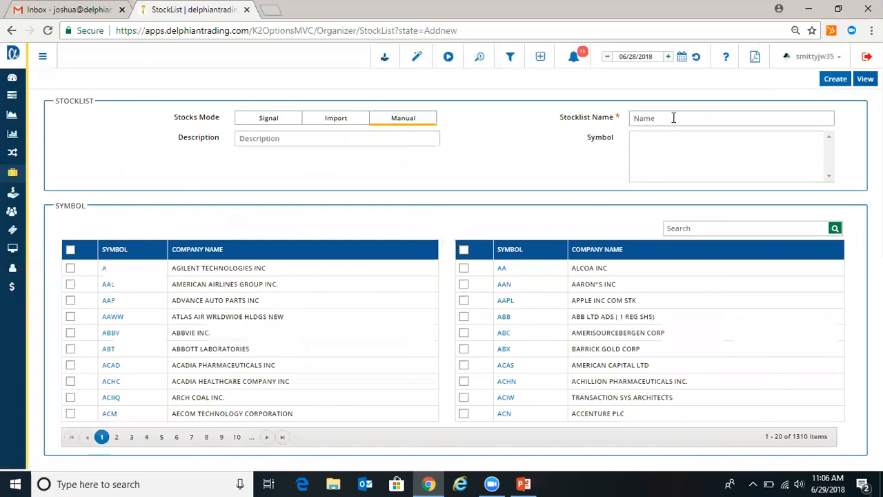
pyautogui.write('demo')
pyautogui.click(681, 148)
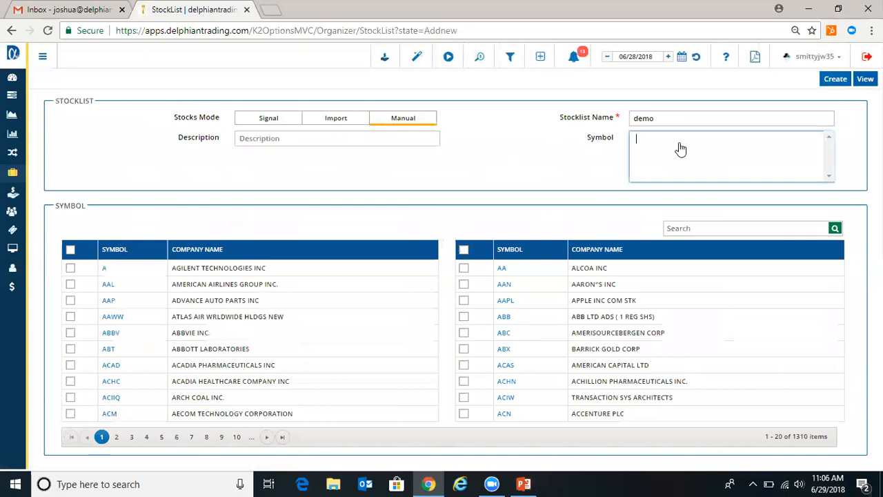
pyautogui.write('fb')
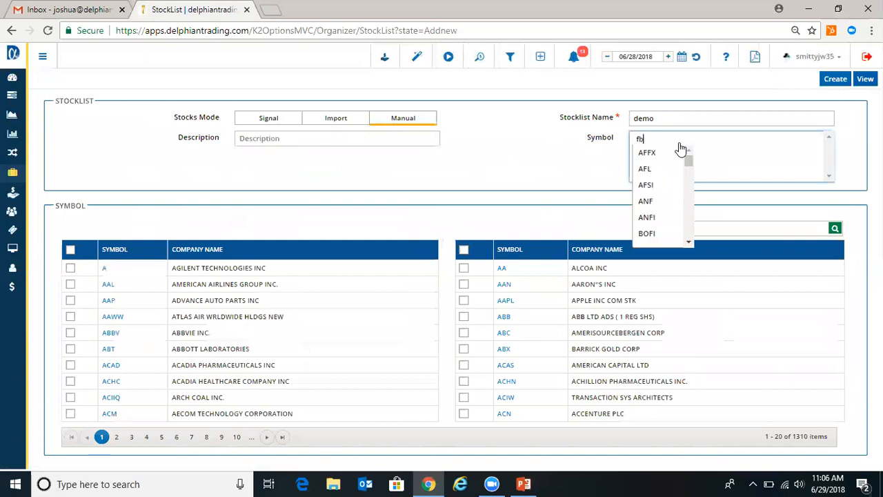
pyautogui.click(665, 170)
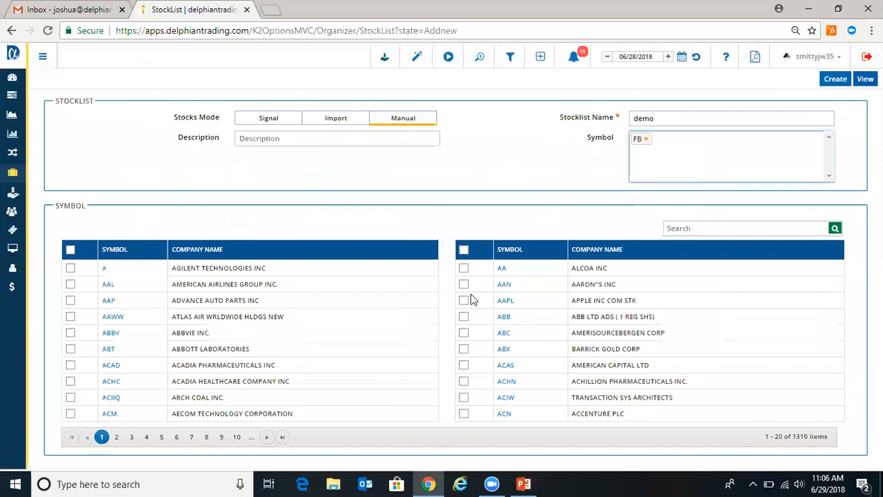
pyautogui.click(464, 348)
pyautogui.click(464, 381)
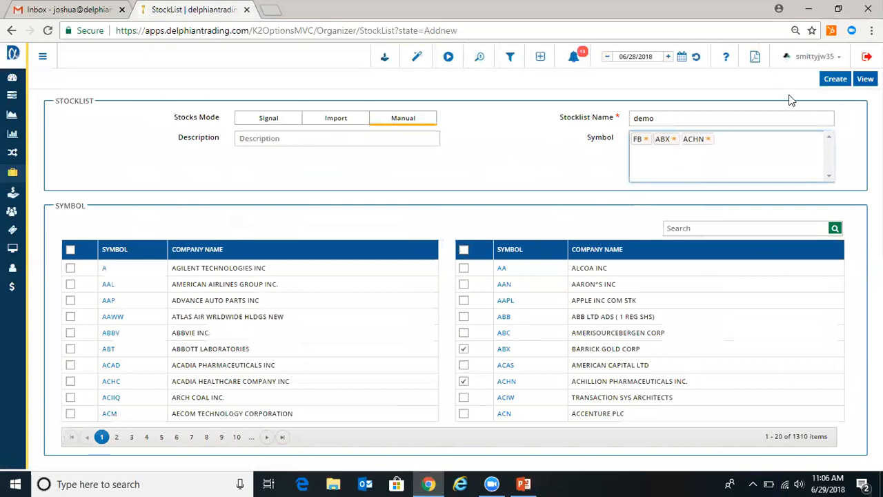
# - Switch the new stock list to Import mode, request the StockFormat Excel template and cancel saving it
pyautogui.click(336, 119)
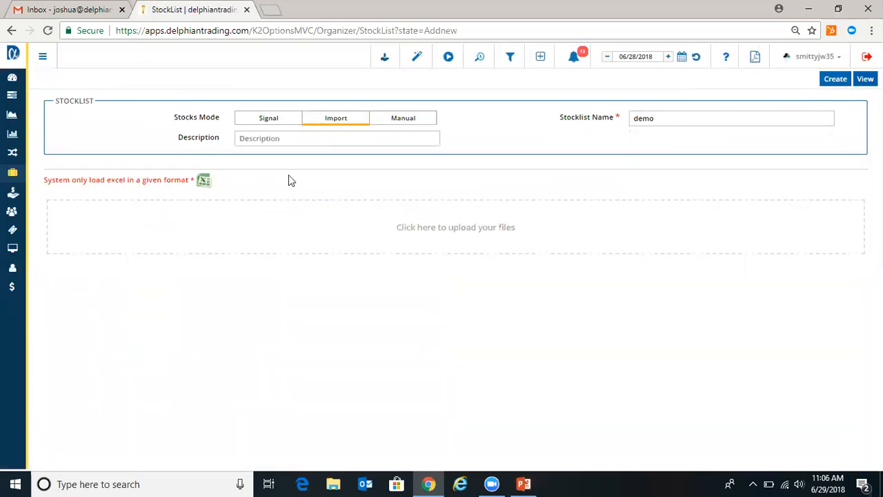
pyautogui.click(204, 182)
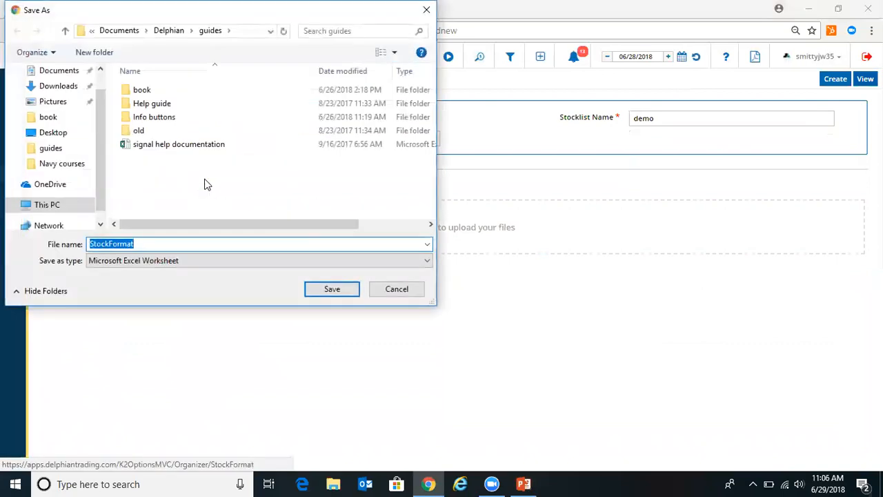
pyautogui.click(387, 294)
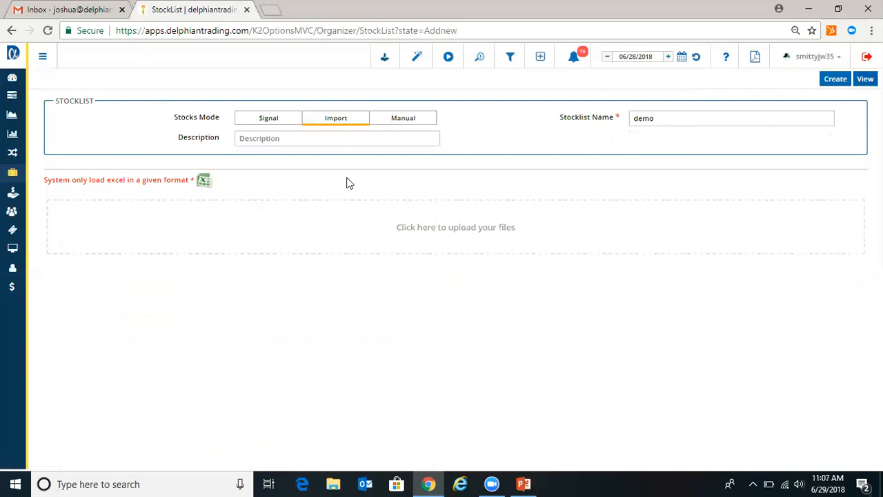
# - Switch the stock list to Signal mode to view its criteria page, also reachable from the quick-add Stock List option
pyautogui.click(269, 122)
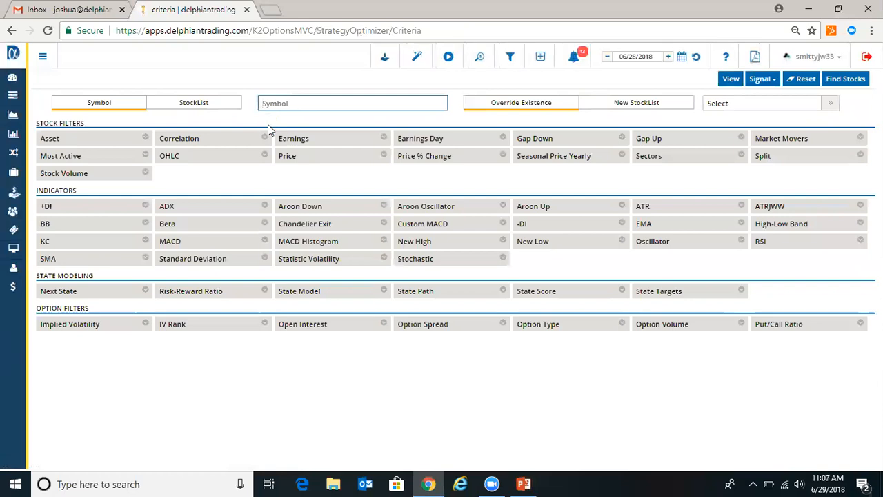
pyautogui.click(541, 56)
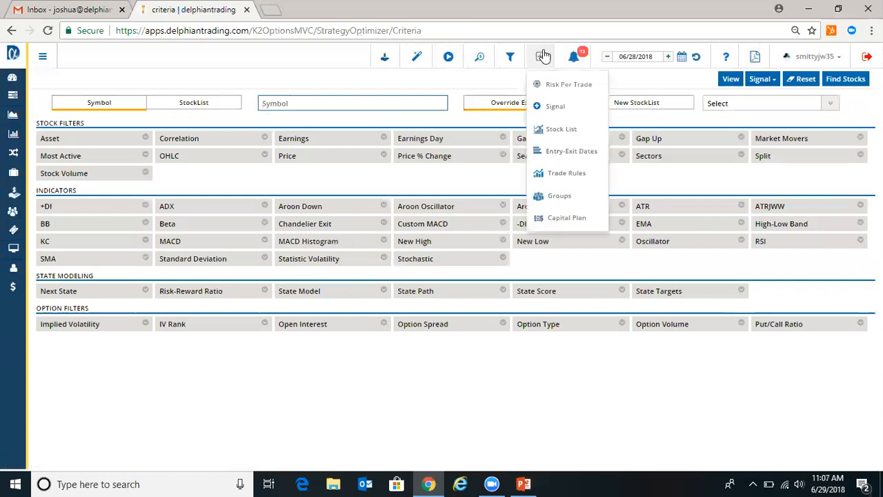
pyautogui.click(553, 131)
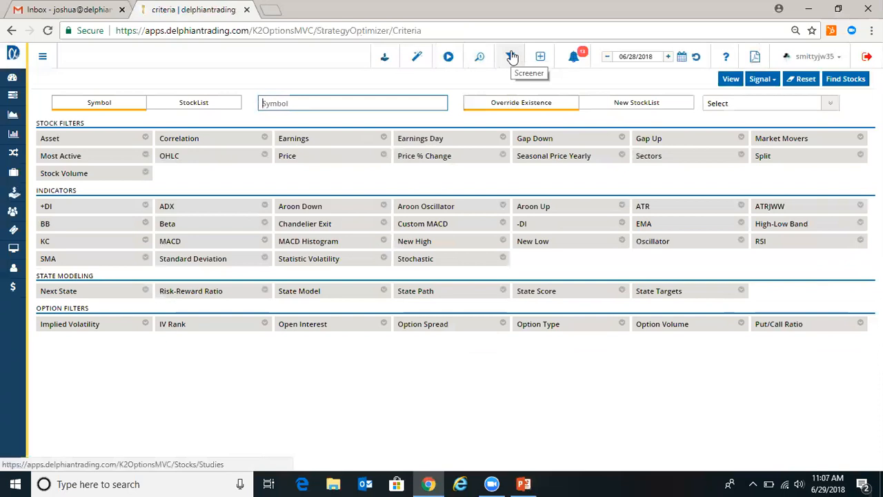
# - Open the Screener and switch from Delphian Studies to the Custom screener
pyautogui.click(511, 56)
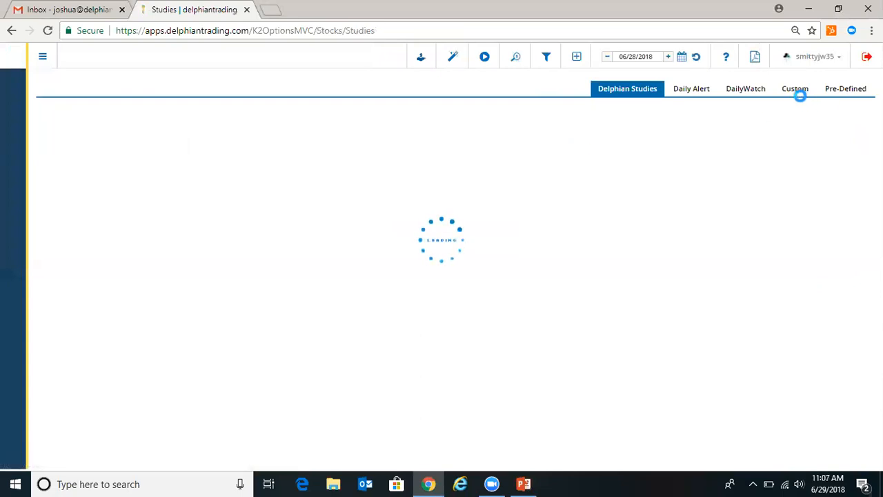
pyautogui.click(800, 96)
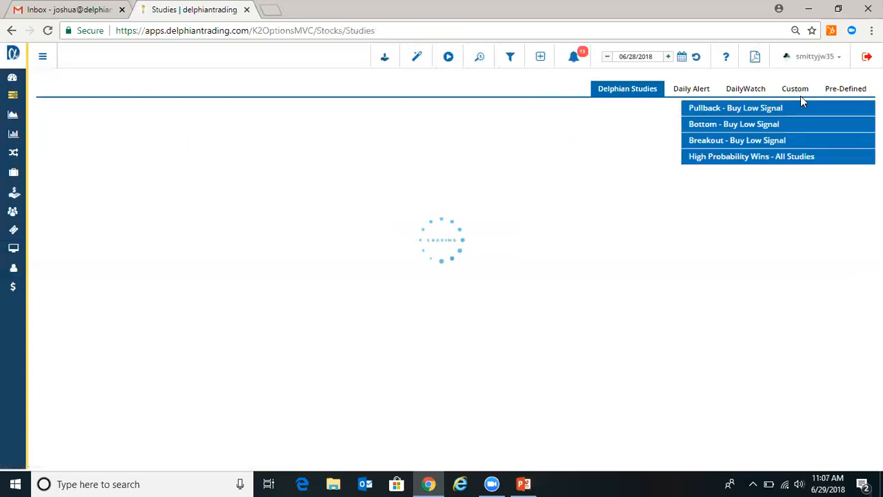
pyautogui.click(803, 95)
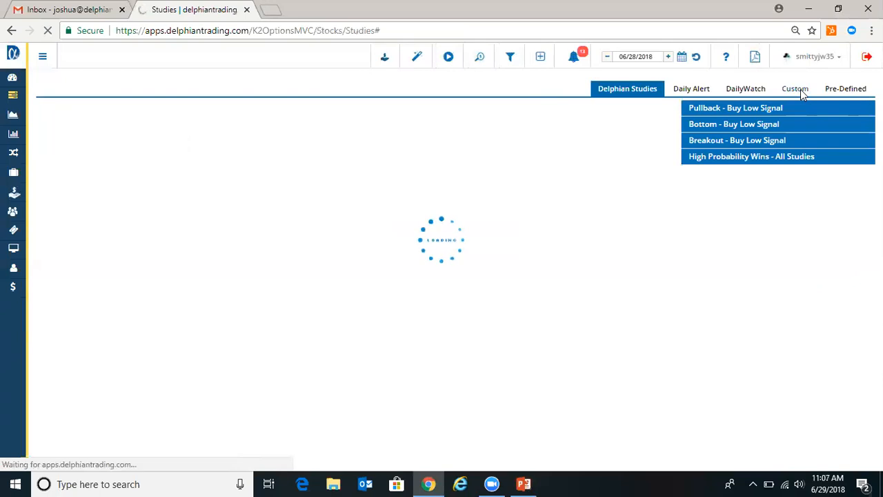
pyautogui.click(802, 94)
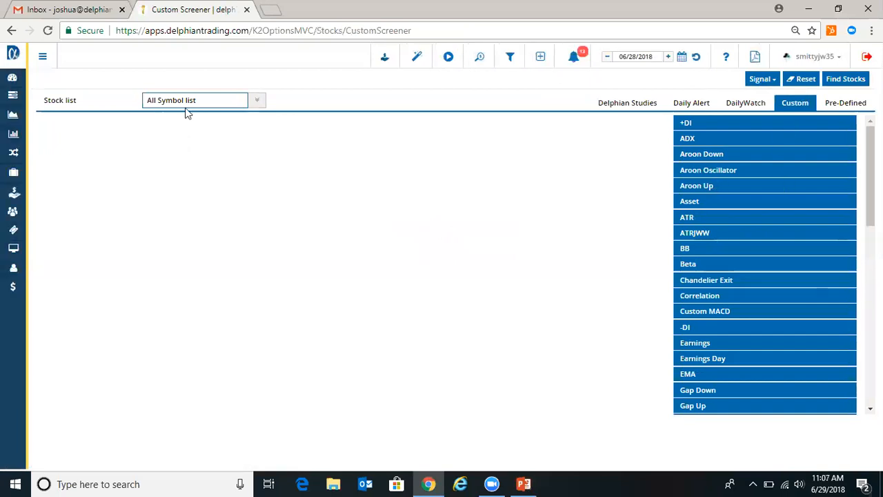
# - Screen all symbols with a Price criterion: Current, minimum 20.00, maximum 10000.00, Non-Adjusted
pyautogui.scroll(-3, 737, 319)
pyautogui.scroll(-3, 736, 326)
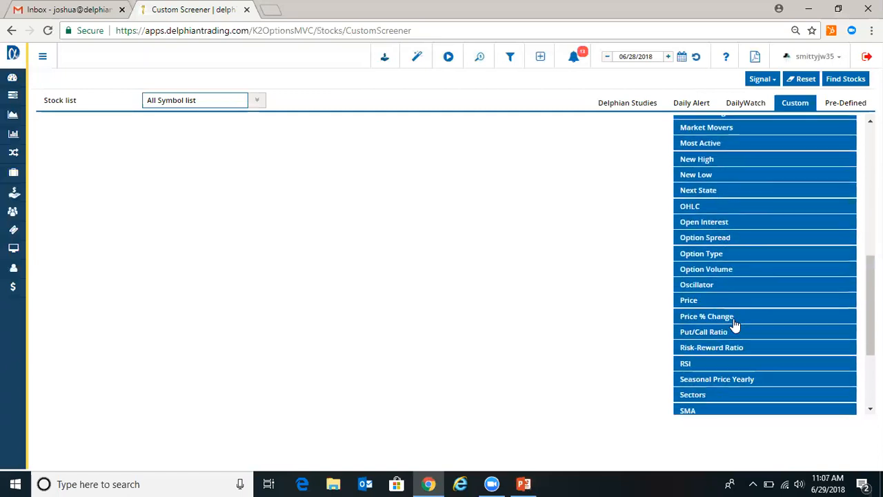
pyautogui.click(701, 298)
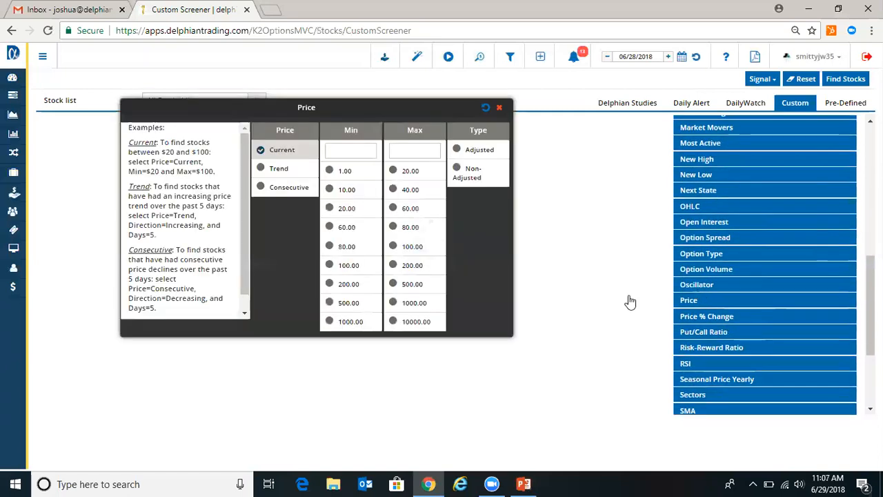
pyautogui.click(348, 208)
pyautogui.click(414, 320)
pyautogui.click(473, 176)
pyautogui.click(612, 230)
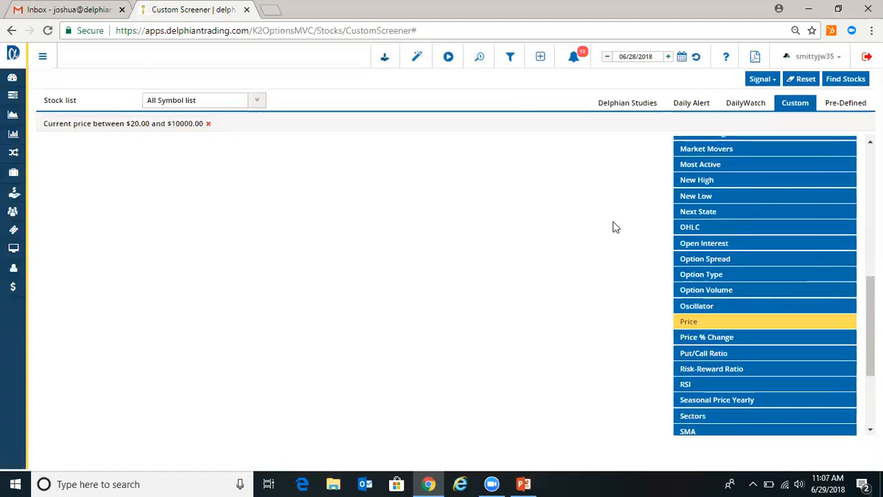
pyautogui.click(854, 82)
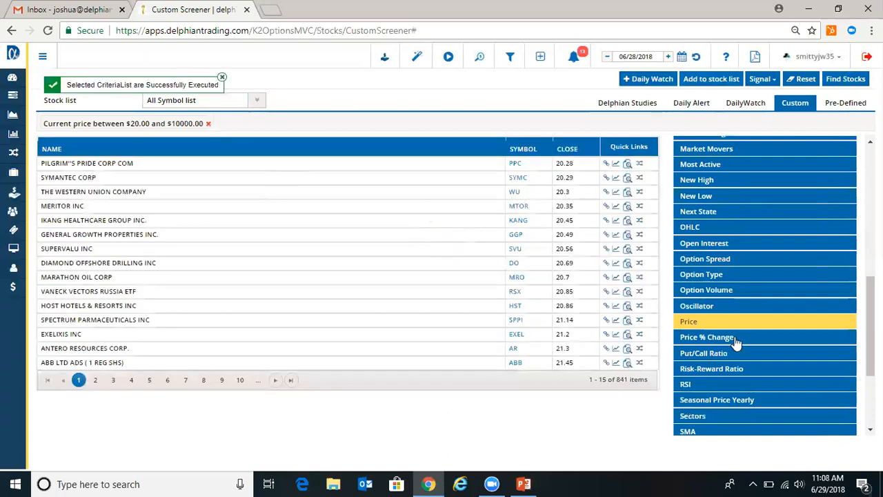
# - Add a Stock Volume criterion (Current, >=, 1.00 times, 30 average days, value 1000000) and rerun the stock search
pyautogui.scroll(-1, 747, 350)
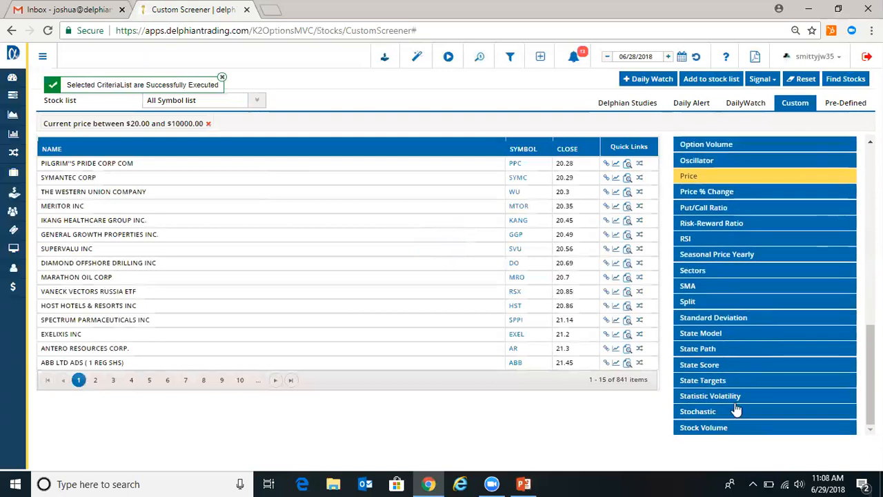
pyautogui.click(724, 427)
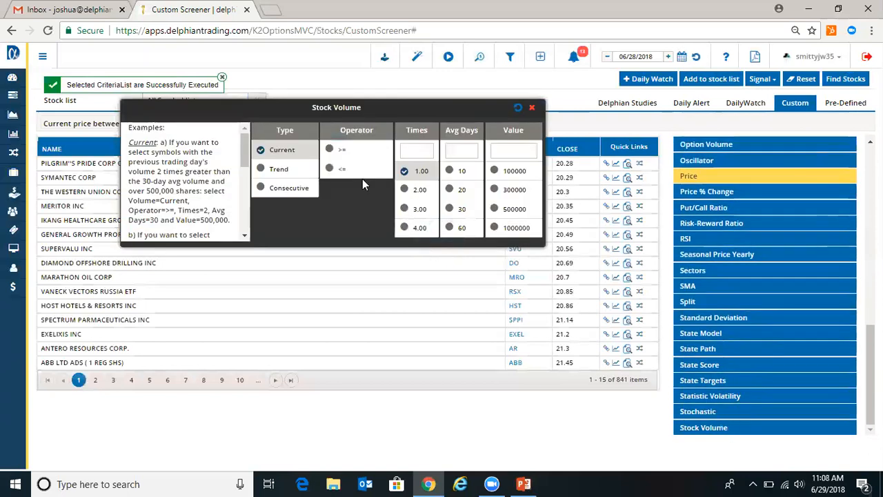
pyautogui.click(337, 153)
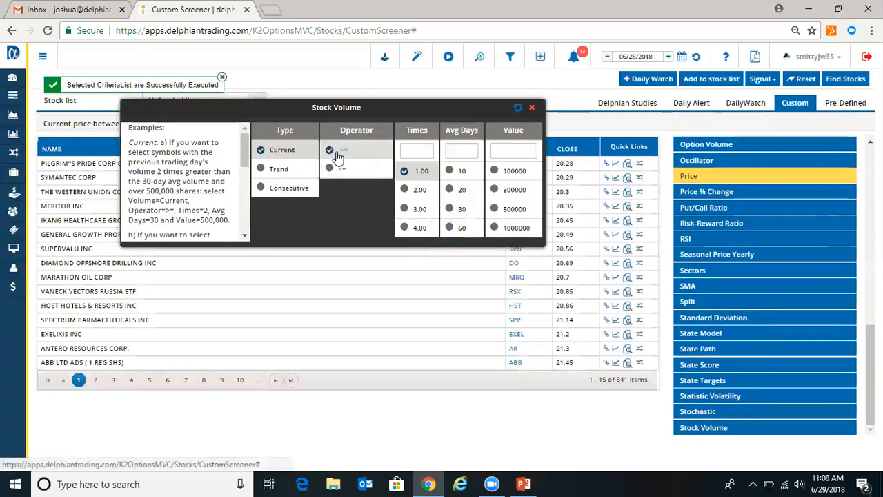
pyautogui.click(459, 216)
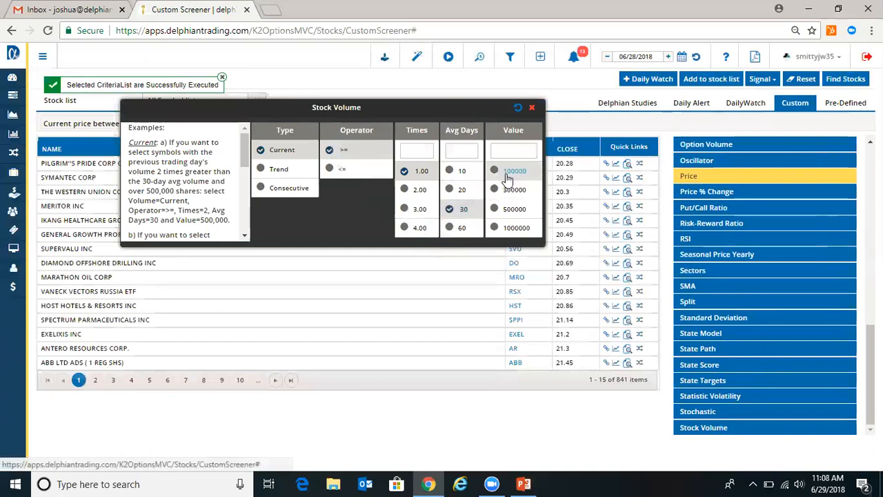
pyautogui.click(518, 229)
pyautogui.click(518, 108)
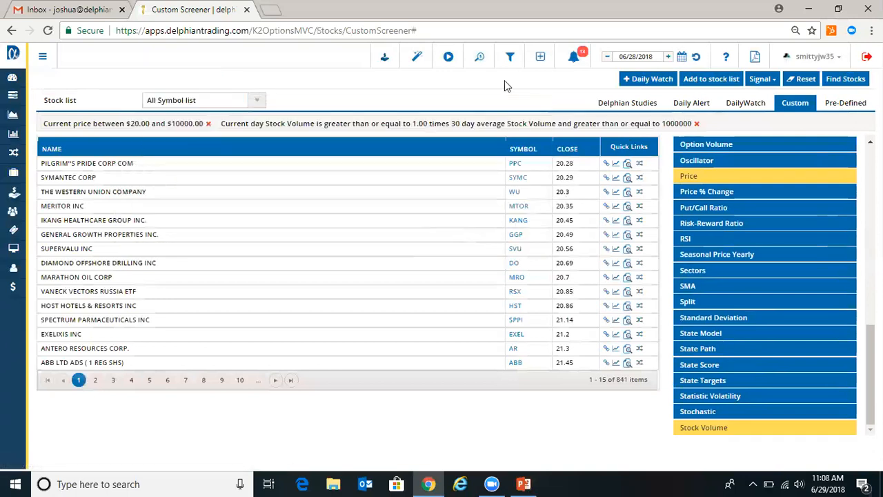
pyautogui.click(846, 79)
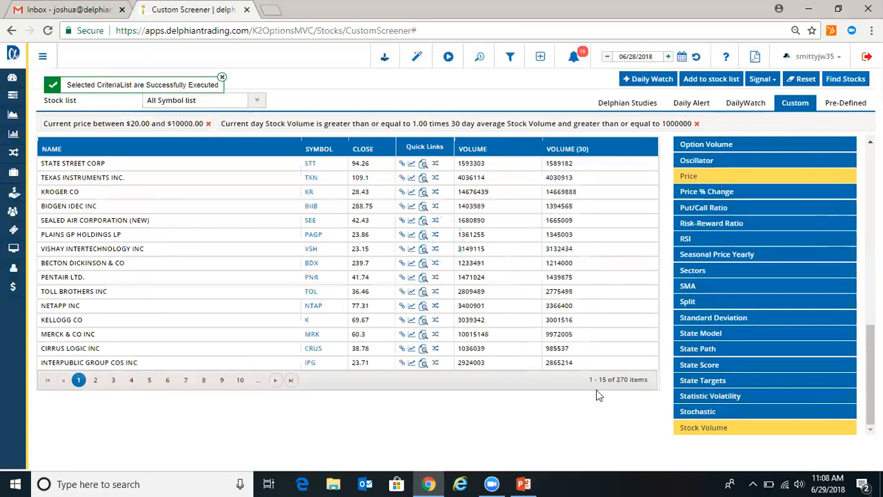
# - Try to save the screened stocks as a new stock list named "stocks over $20" without a description
pyautogui.click(703, 82)
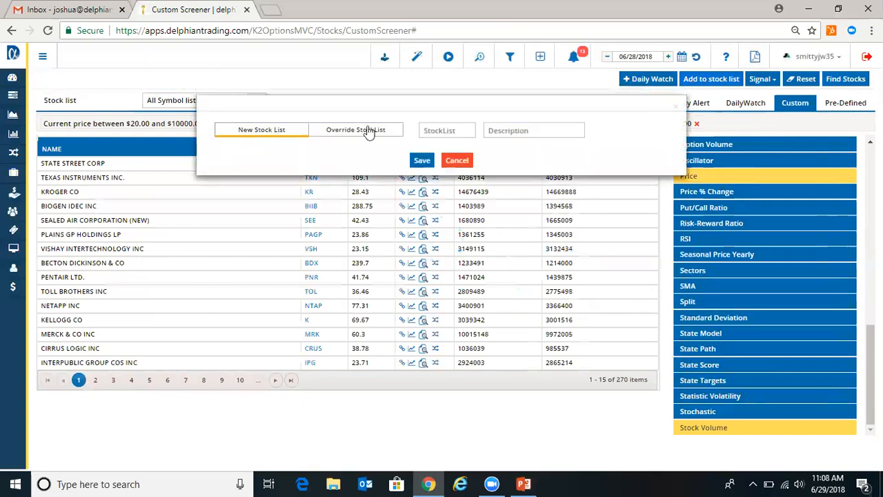
pyautogui.click(442, 129)
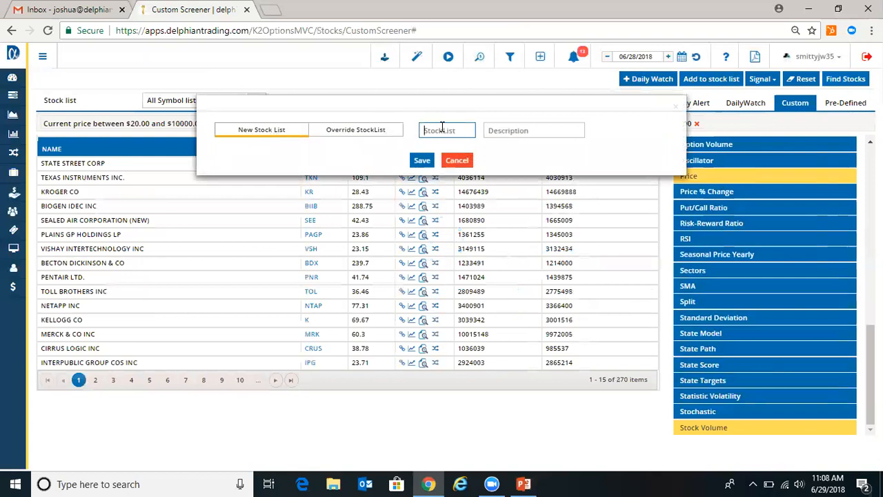
pyautogui.write('stock')
pyautogui.write('s over')
pyautogui.write(' $20')
pyautogui.click(491, 130)
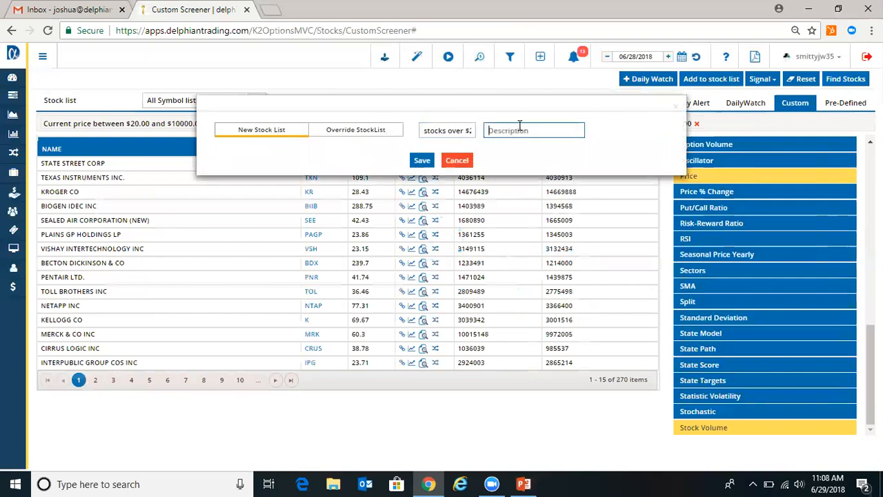
pyautogui.click(422, 161)
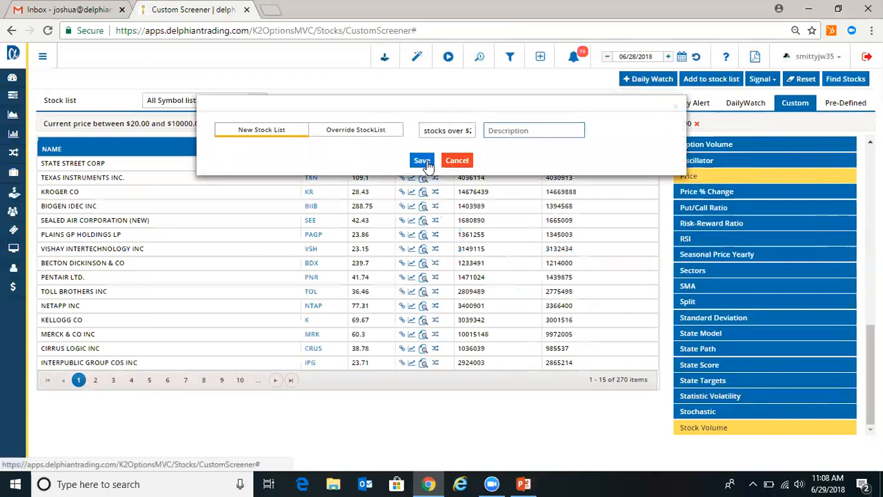
# - Save the screened stocks as a new stock list named "stocks over $20 with high volume"
pyautogui.click(711, 79)
pyautogui.click(433, 130)
pyautogui.write('s')
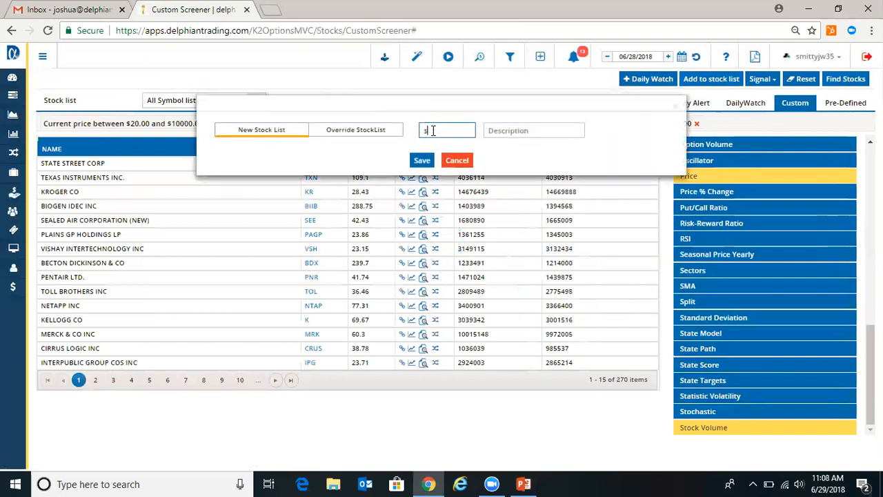
pyautogui.write('tocks over')
pyautogui.write(' $20 with ')
pyautogui.write('high volu')
pyautogui.write('me')
pyautogui.click(428, 160)
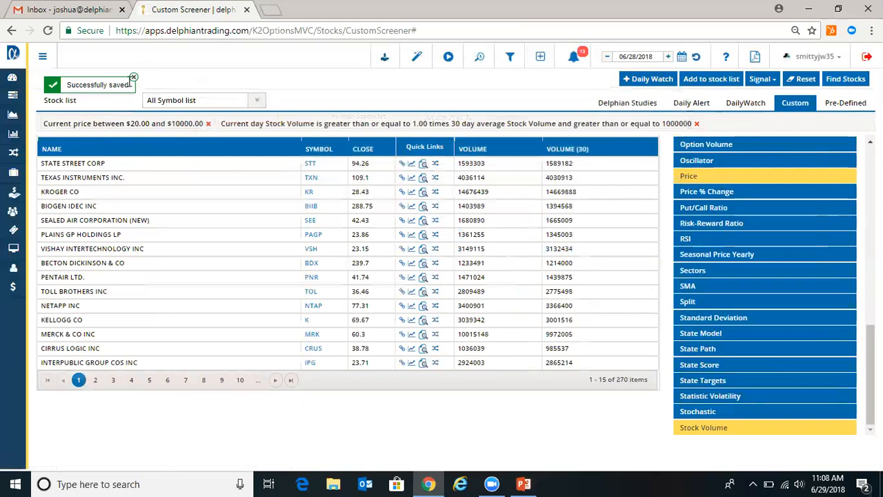
pyautogui.click(133, 77)
# - Open the Organizer's Stock List page to check the user-defined stock lists
pyautogui.click(42, 60)
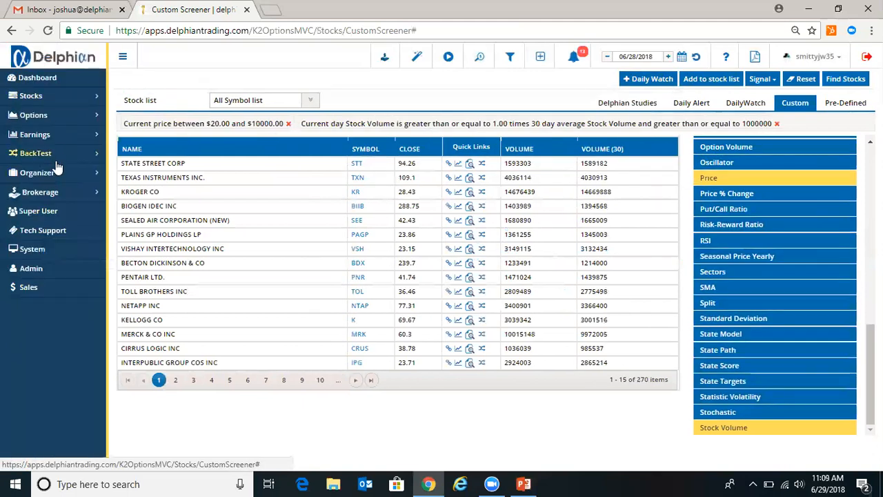
pyautogui.click(50, 172)
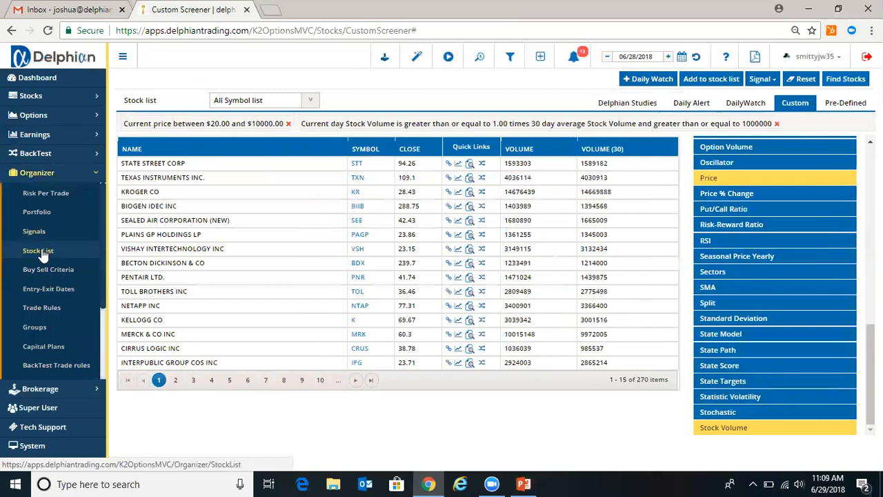
pyautogui.click(38, 250)
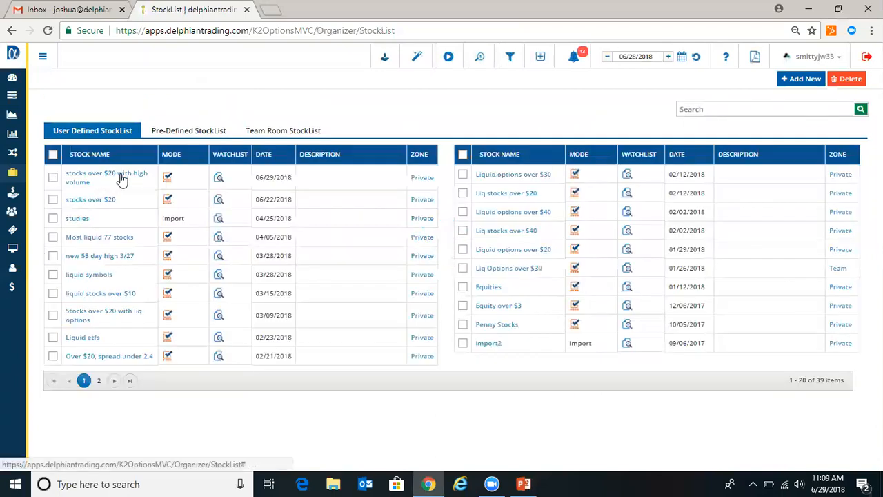
# - Open the Organizer's Entry-Exit Dates and review the criteria and both pages of trades for Bullish EMA cross for AAPL
pyautogui.click(41, 61)
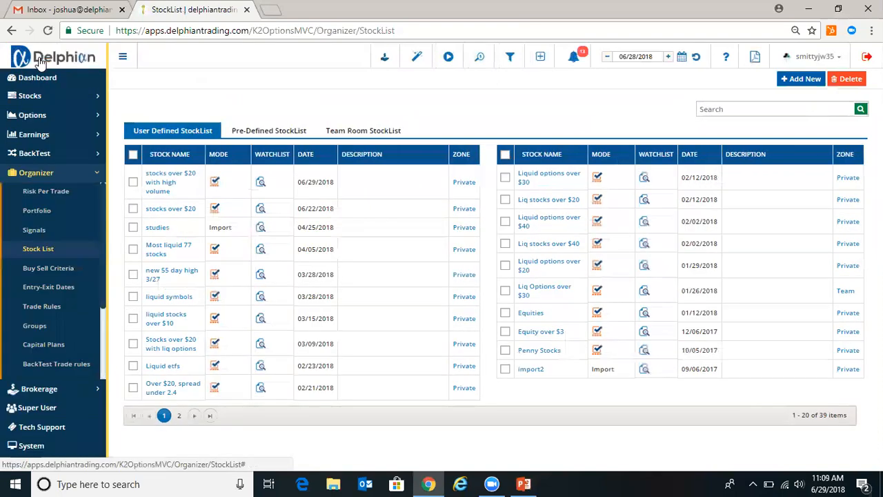
pyautogui.click(48, 288)
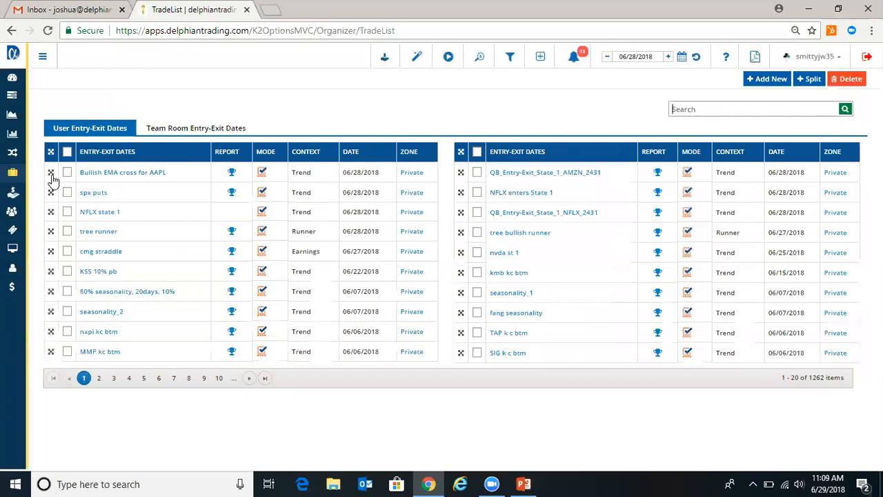
pyautogui.click(262, 172)
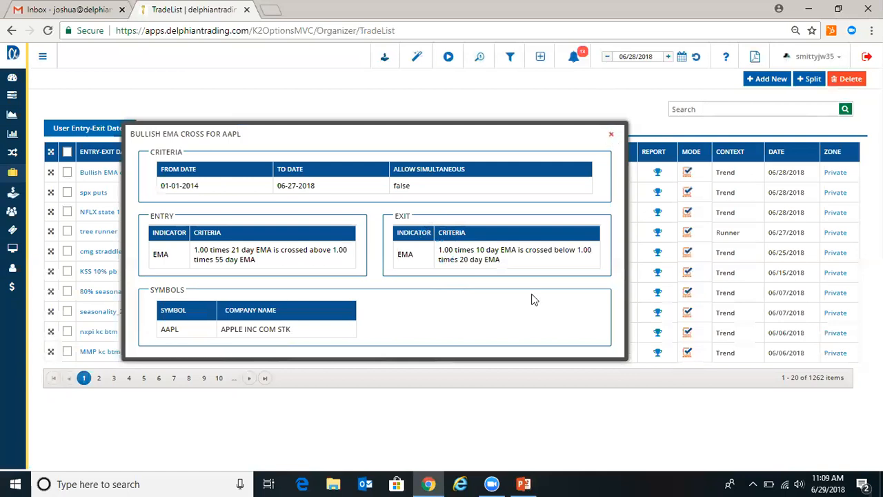
pyautogui.click(610, 135)
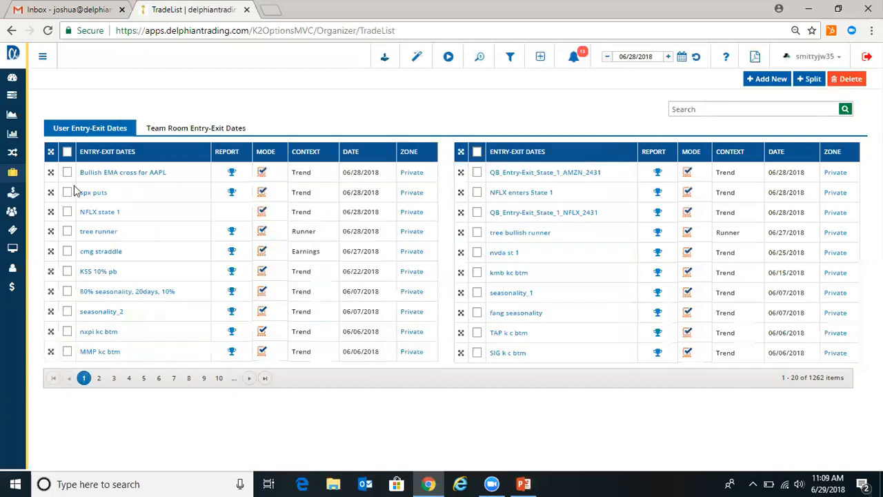
pyautogui.click(51, 172)
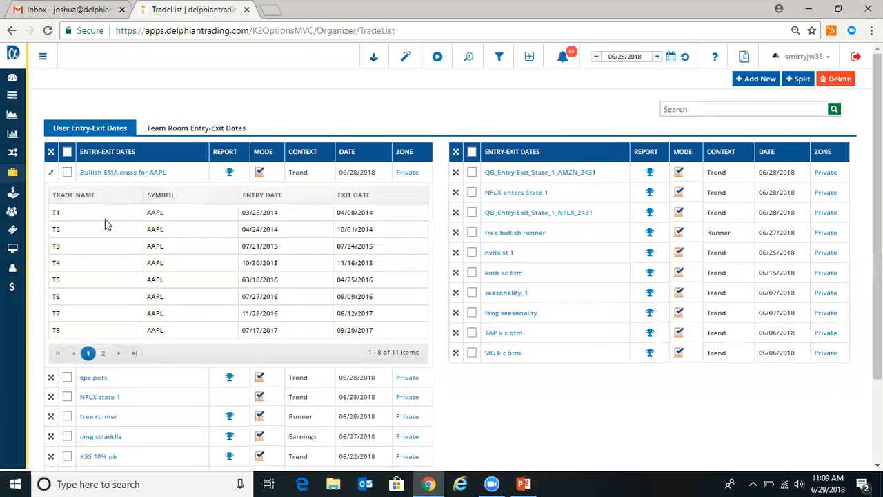
pyautogui.click(118, 353)
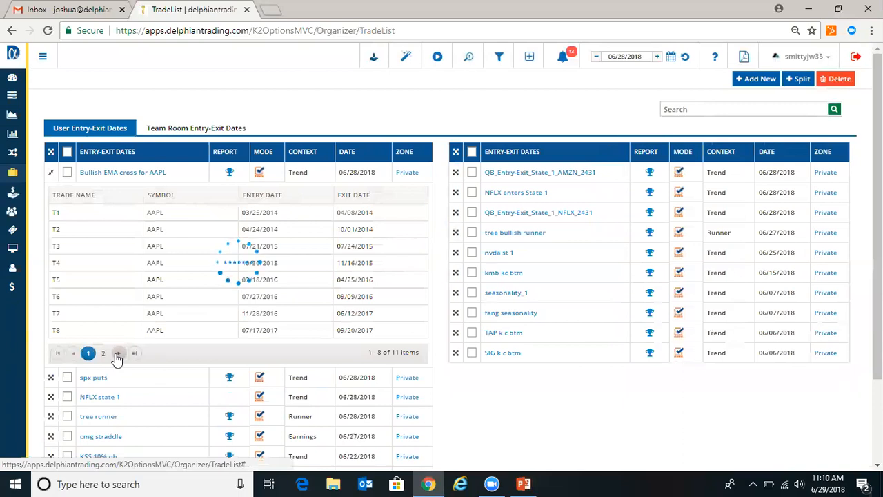
# - Open the Bullish EMA cross for AAPL entry-exit dates and delete trade T2
pyautogui.click(120, 176)
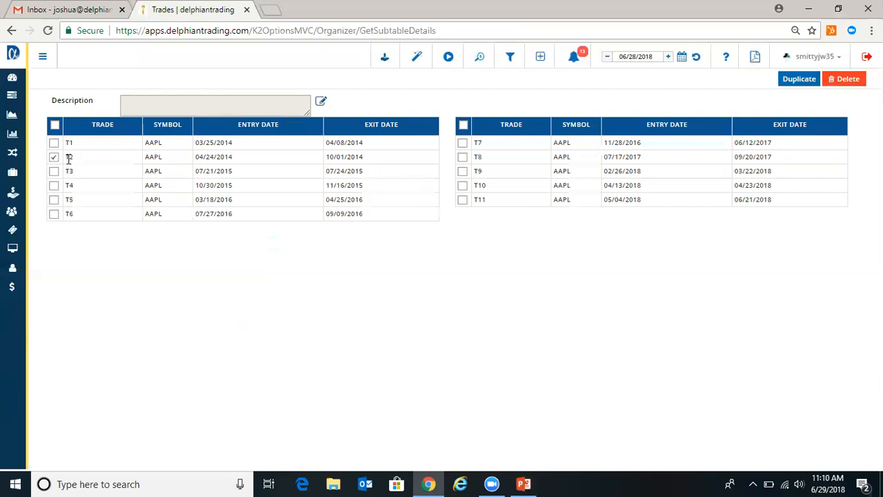
pyautogui.click(861, 79)
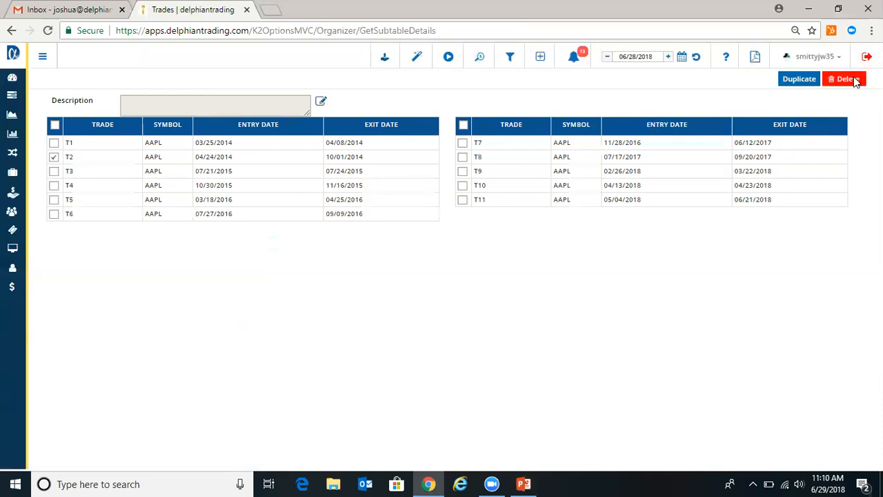
pyautogui.click(418, 189)
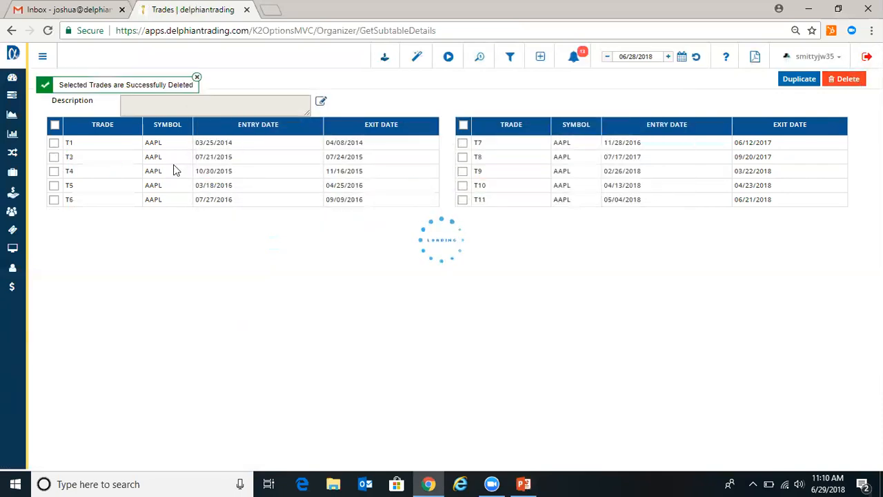
pyautogui.click(197, 81)
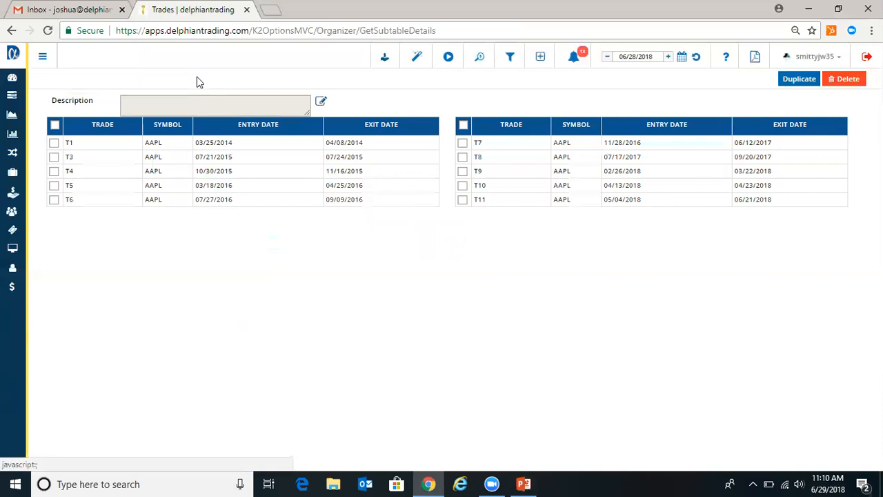
# - Return to the Organizer's Entry-Exit Dates and browse the user-defined entries through page 6
pyautogui.click(43, 58)
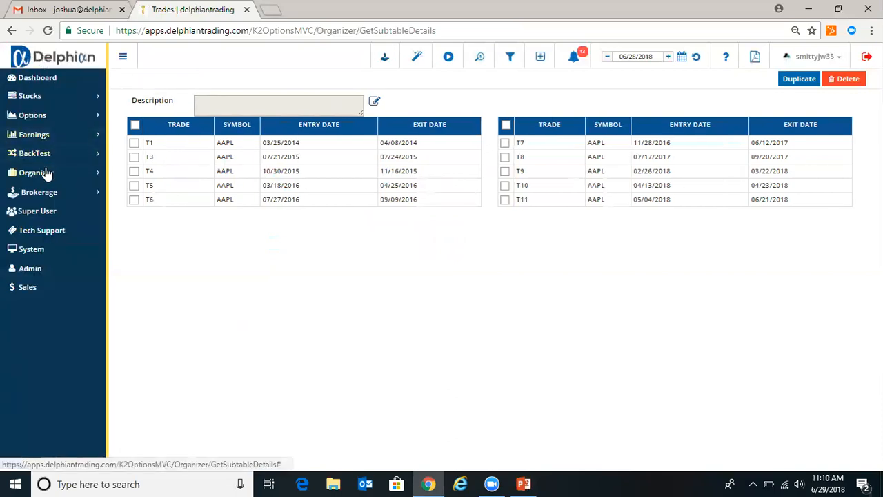
pyautogui.click(45, 173)
pyautogui.click(47, 286)
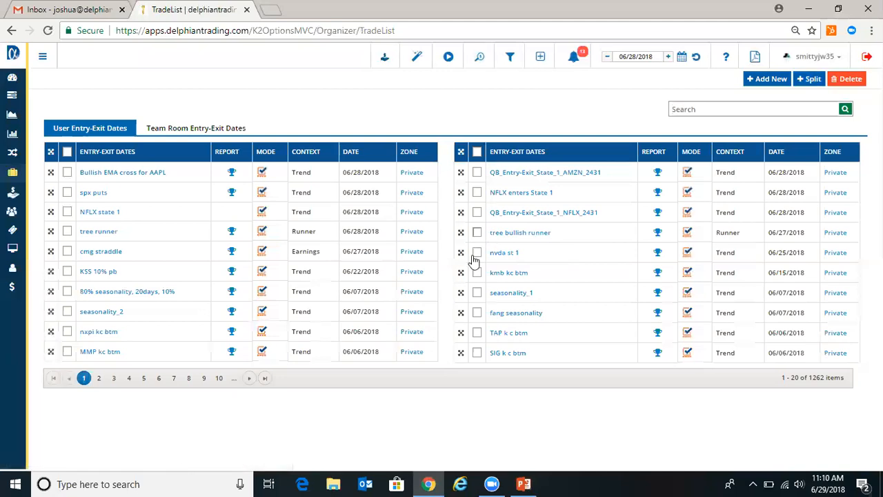
pyautogui.click(249, 379)
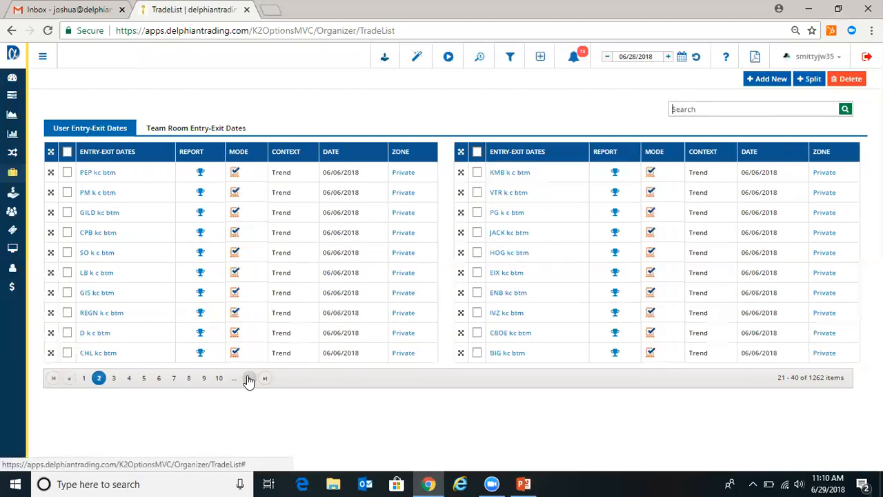
pyautogui.click(250, 379)
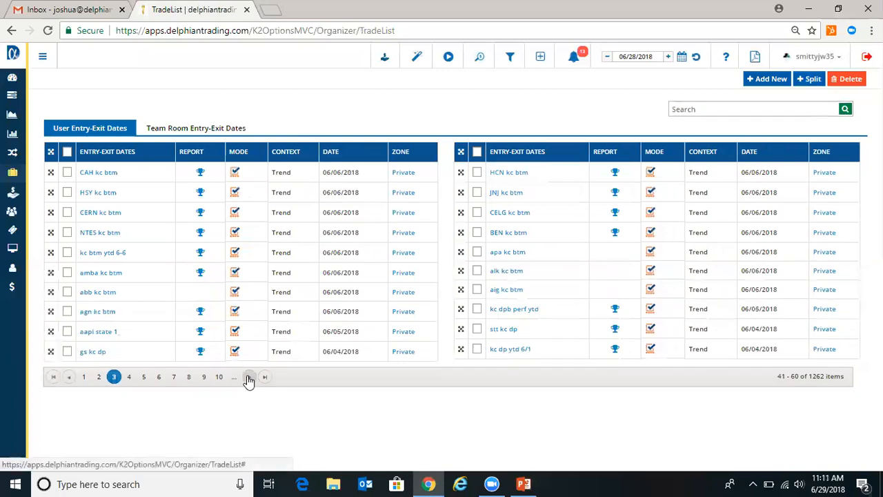
pyautogui.click(249, 378)
pyautogui.click(249, 378)
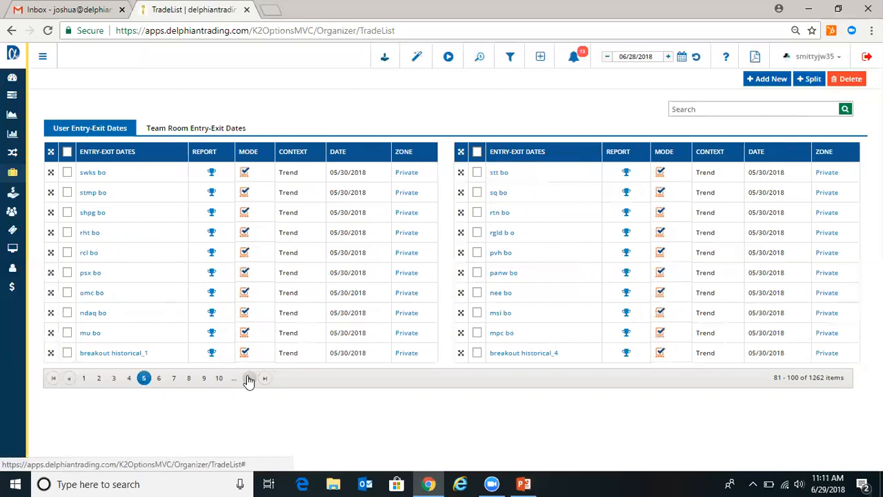
pyautogui.click(159, 378)
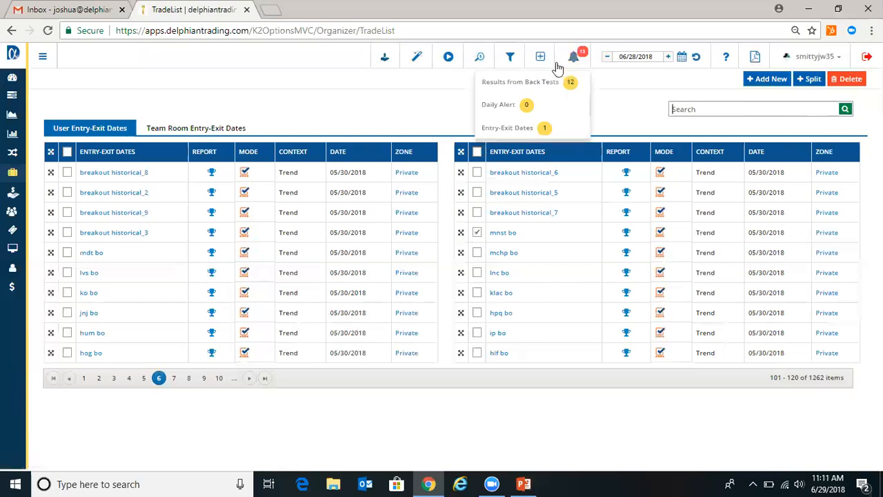
# - Start a new Entry-Exit Dates entry named "amzn st 1" with the symbol AMZN
pyautogui.moveTo(547, 55)
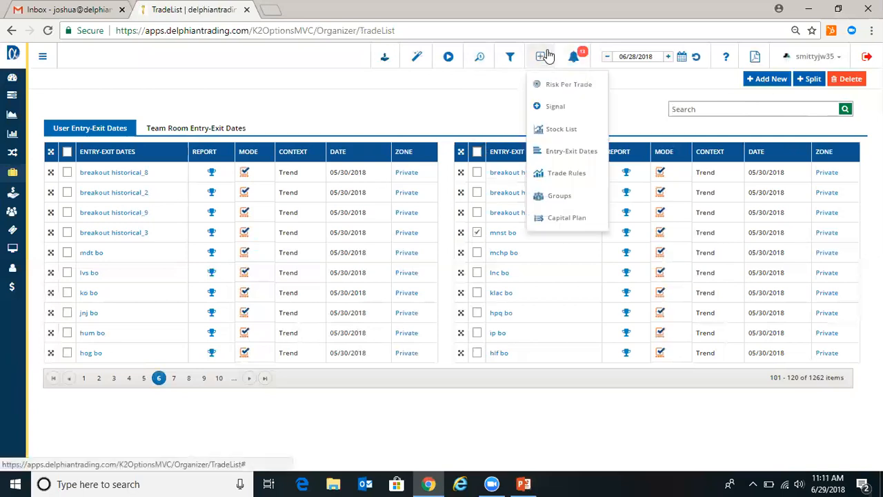
pyautogui.click(559, 156)
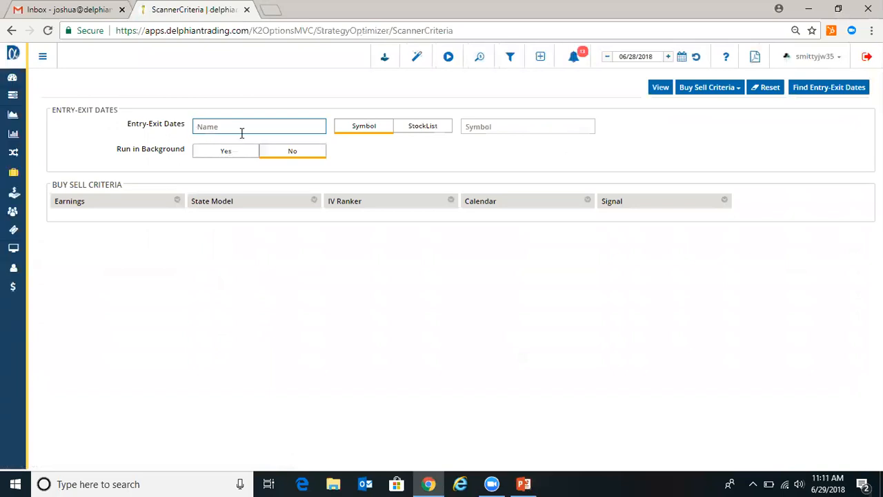
pyautogui.write('a')
pyautogui.press('BackSpace')
pyautogui.write('amzn st 1')
pyautogui.click(471, 126)
pyautogui.write('amzn')
pyautogui.click(495, 143)
# - Switch the input to StockList to view the available lists, and return to Symbol with AMZN selected
pyautogui.click(437, 127)
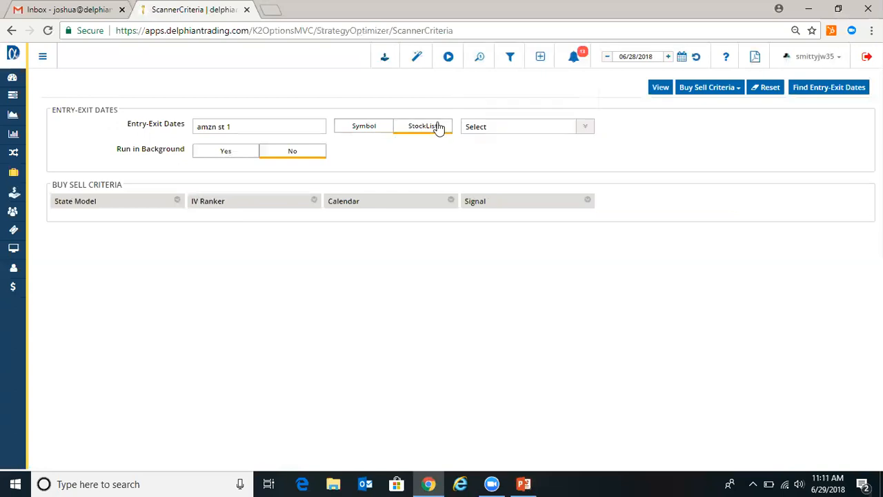
pyautogui.click(586, 127)
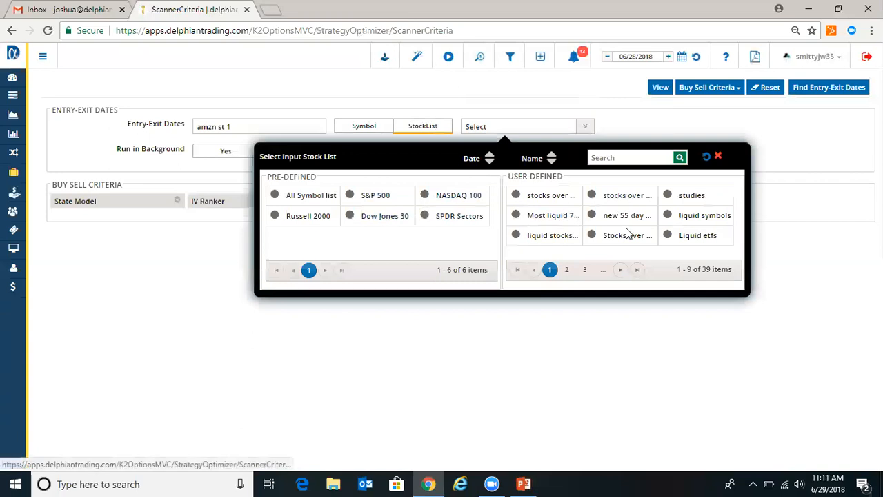
pyautogui.click(513, 103)
pyautogui.click(363, 127)
pyautogui.click(491, 126)
pyautogui.write('amzn')
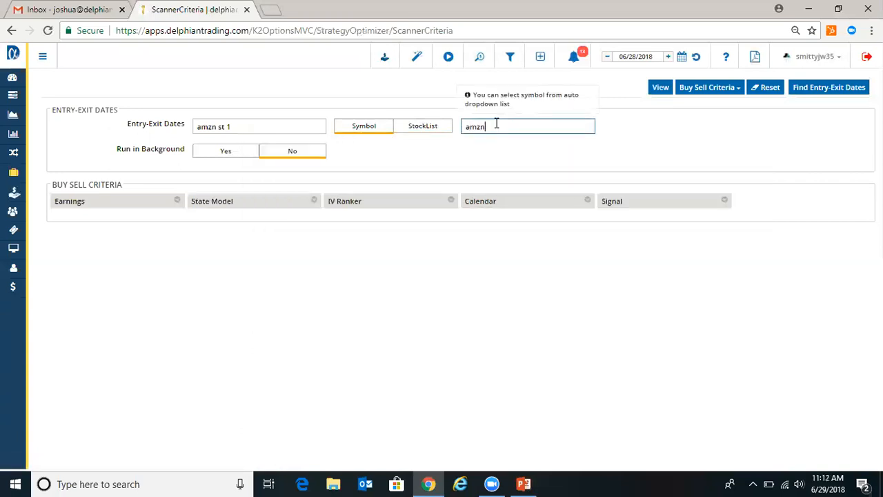
pyautogui.click(489, 143)
# - View the Signal, Calendar and IV Ranker forms of the buy/sell criteria
pyautogui.click(666, 205)
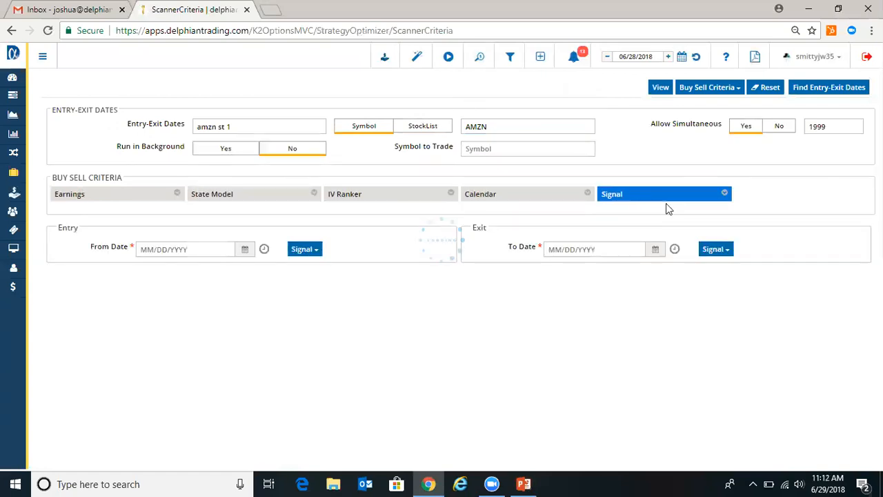
pyautogui.click(573, 196)
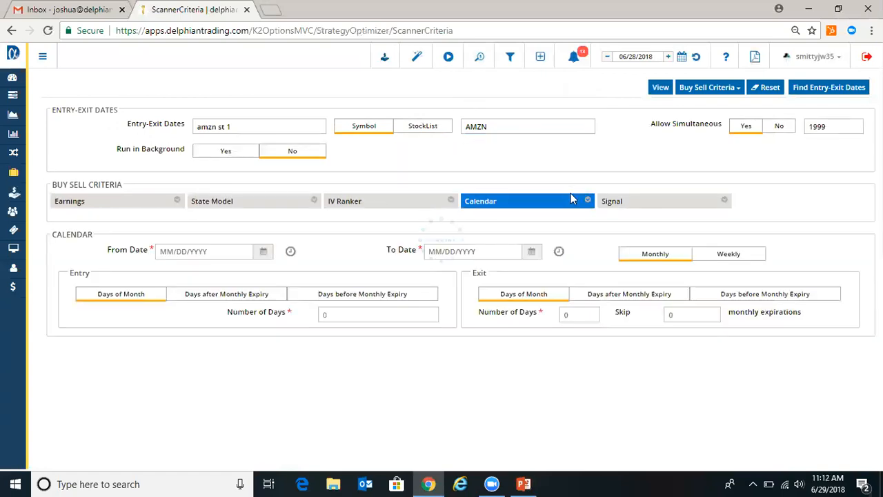
pyautogui.click(410, 205)
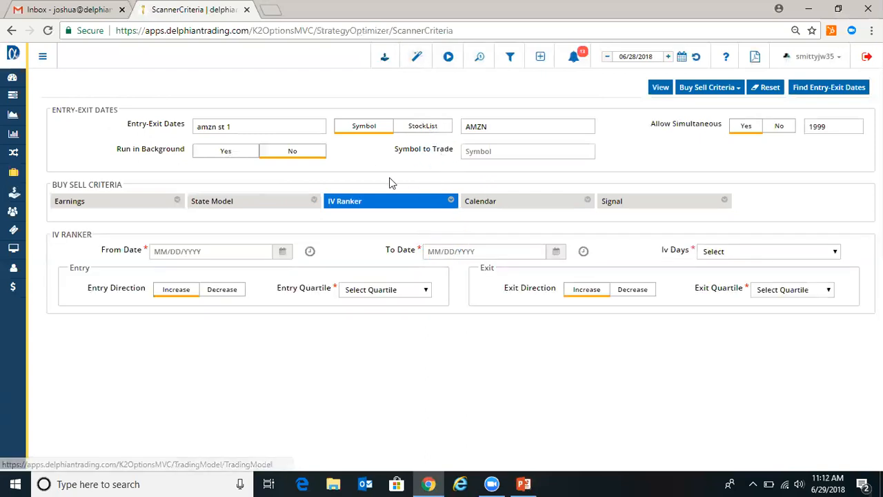
# - Set the State Model criteria to run from 1/3/2007 to 06/28/2018 with State_1 as the state
pyautogui.click(266, 204)
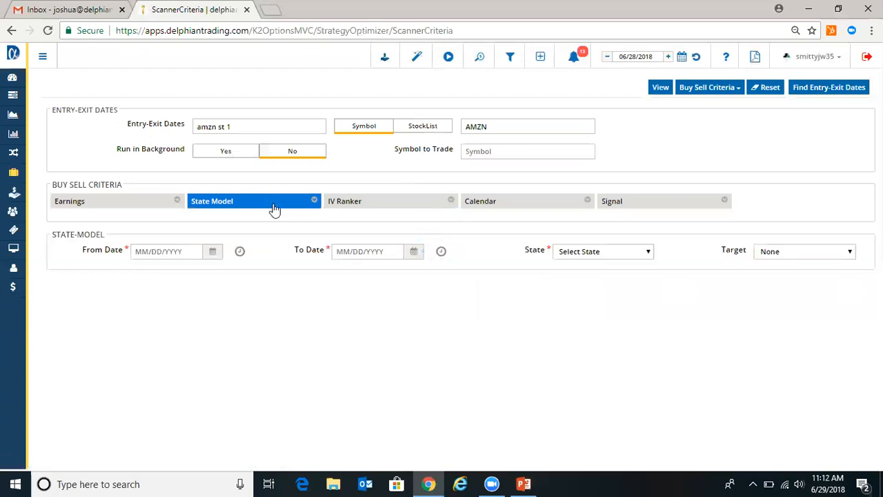
pyautogui.click(240, 253)
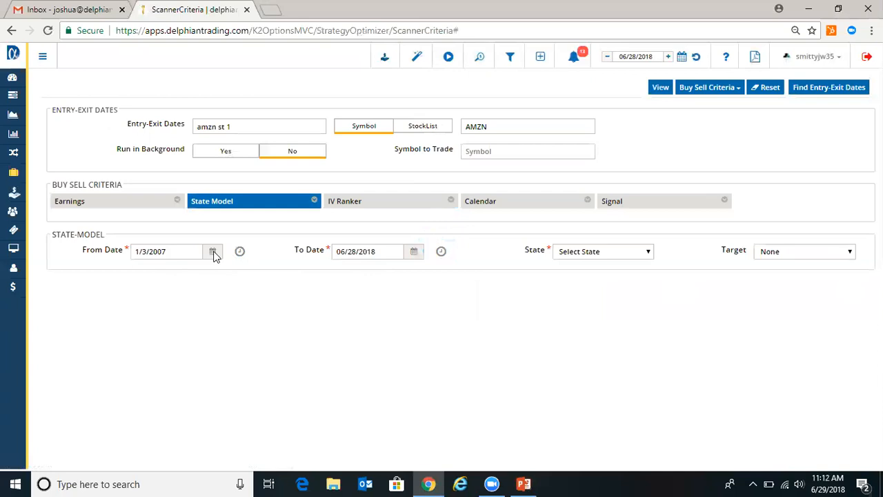
pyautogui.click(614, 257)
pyautogui.click(603, 307)
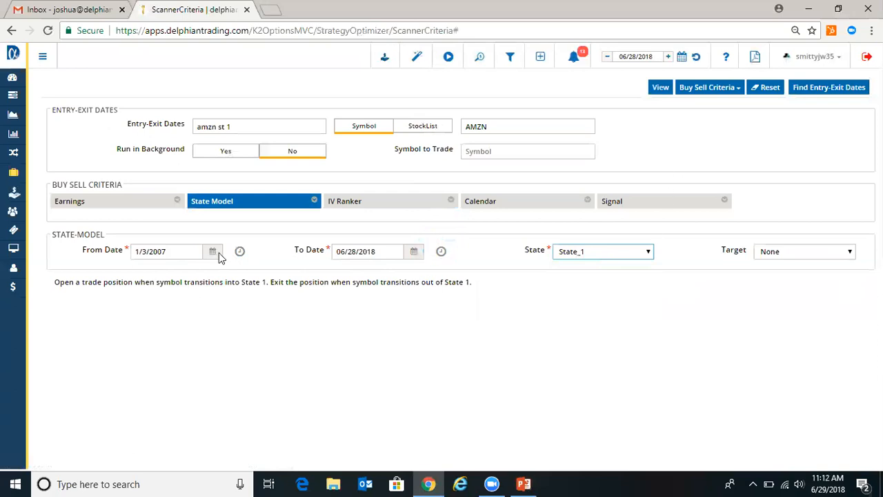
# - Rename the entry as "amzn st 1 transition" and find its entry-exit dates
pyautogui.click(498, 151)
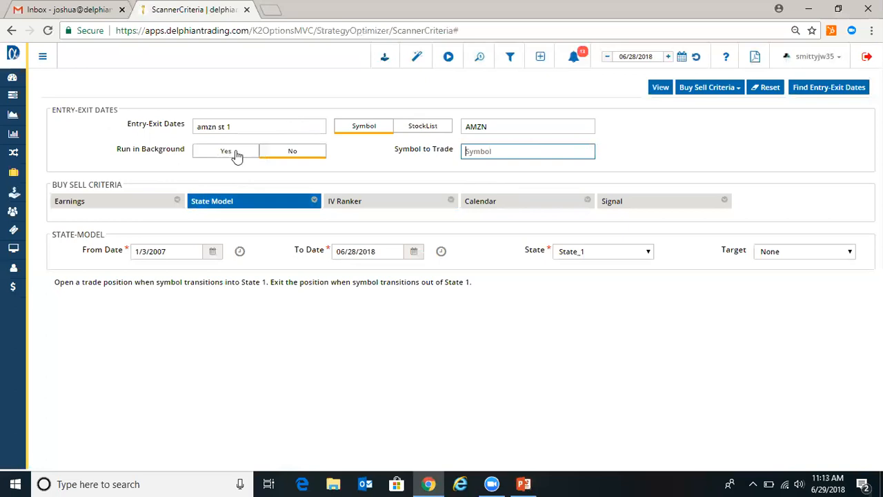
pyautogui.click(573, 56)
pyautogui.click(834, 94)
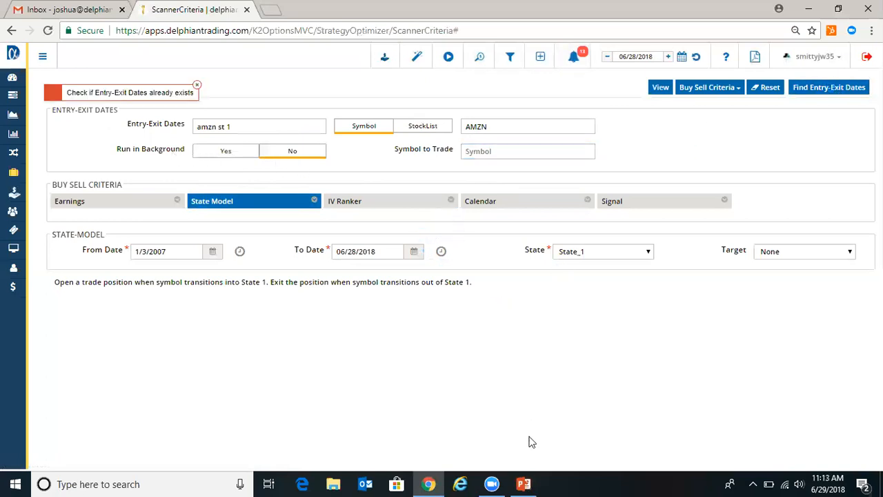
pyautogui.moveTo(491, 483)
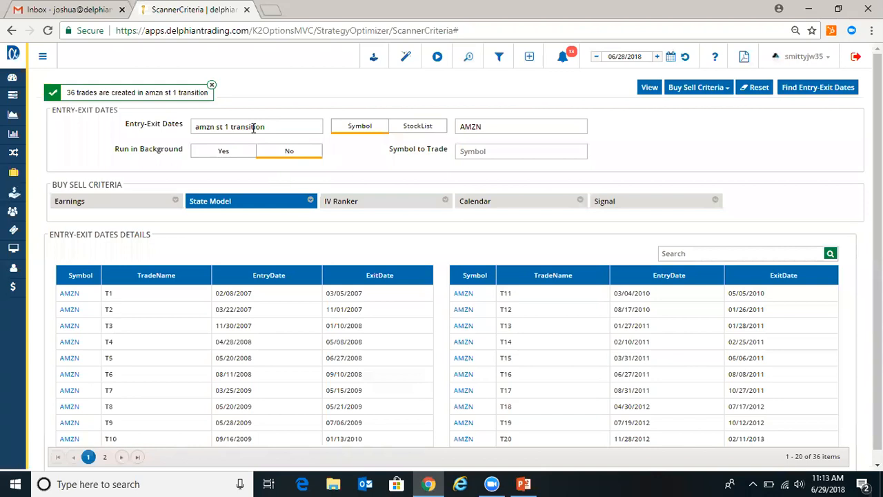
# - Review the second page of generated AMZN trades and open the Organizer's Entry-Exit Dates list
pyautogui.scroll(-1, 253, 127)
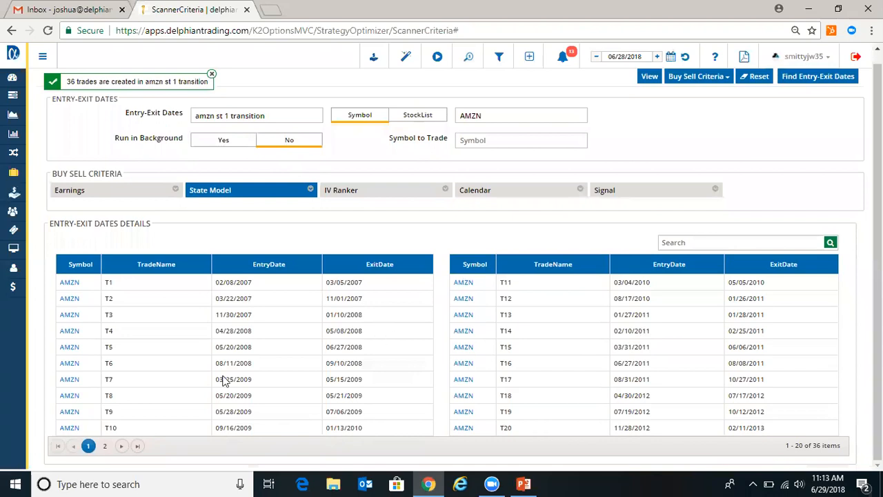
pyautogui.click(105, 446)
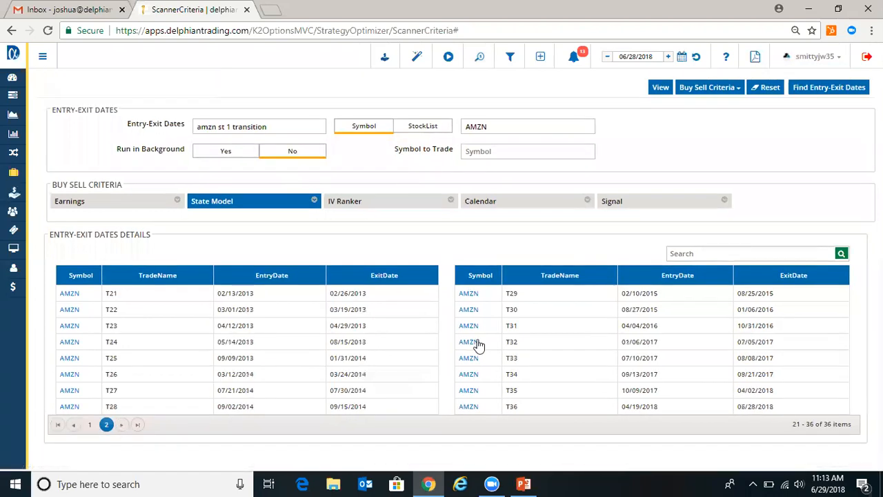
pyautogui.click(42, 57)
pyautogui.click(48, 289)
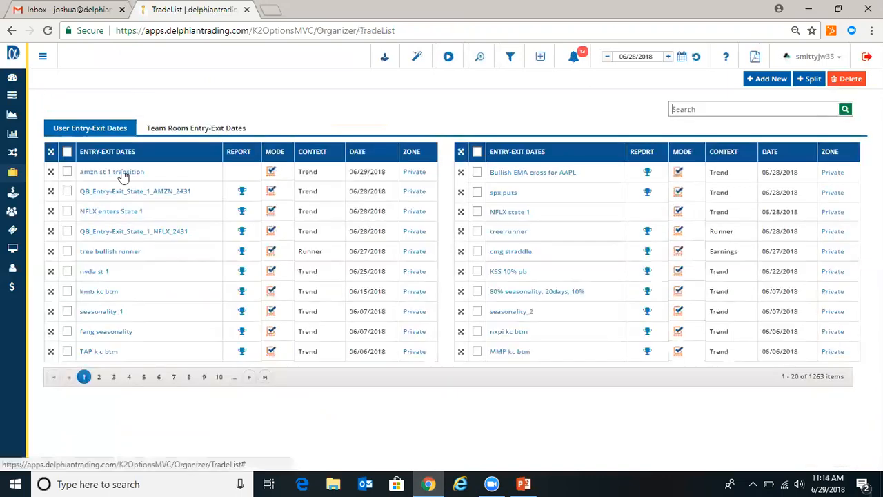
# - Open the Organizer's Trade Rules list to view the user-defined rules
pyautogui.click(42, 56)
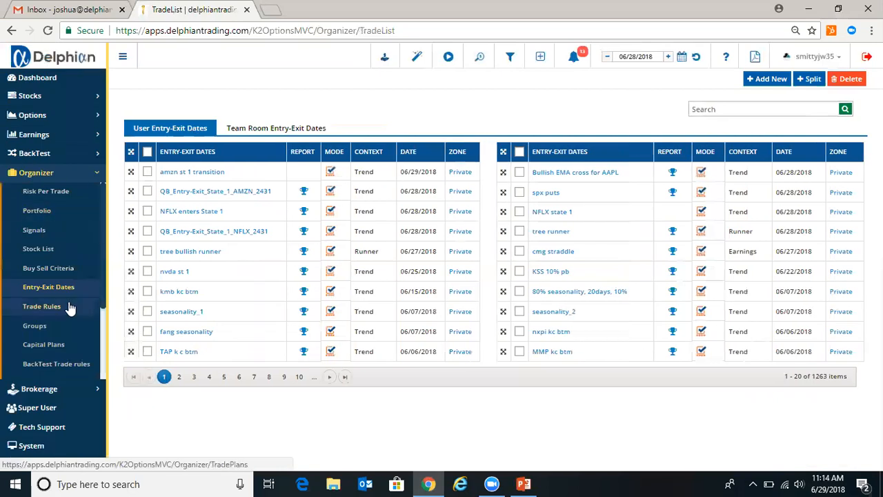
pyautogui.scroll(-1, 65, 311)
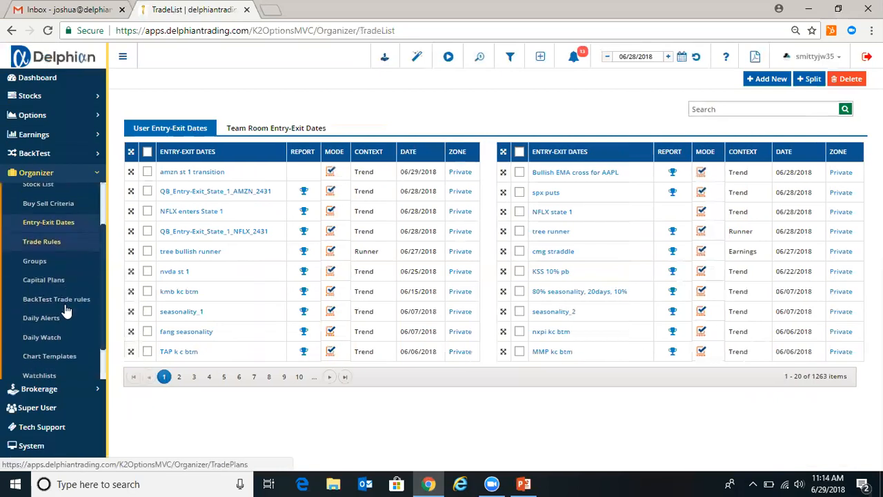
pyautogui.click(59, 248)
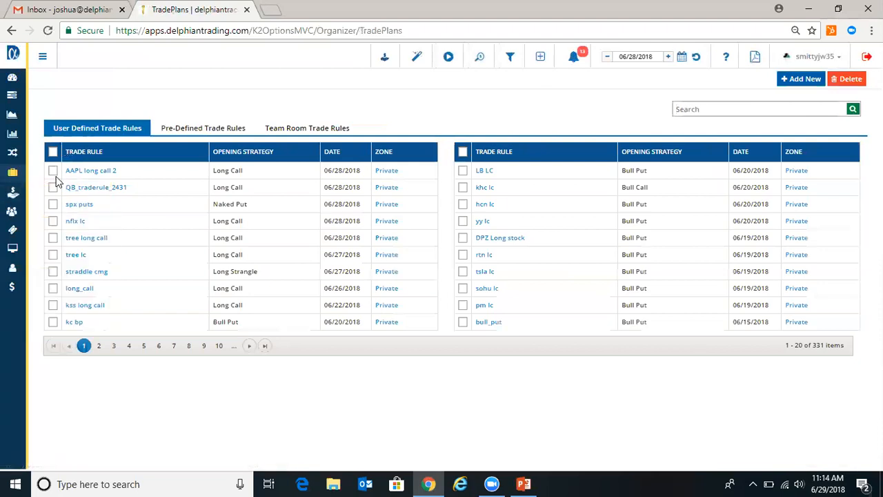
# - Start a new trade rule named "naked put test" with Naked Put as its opening strategy
pyautogui.click(530, 66)
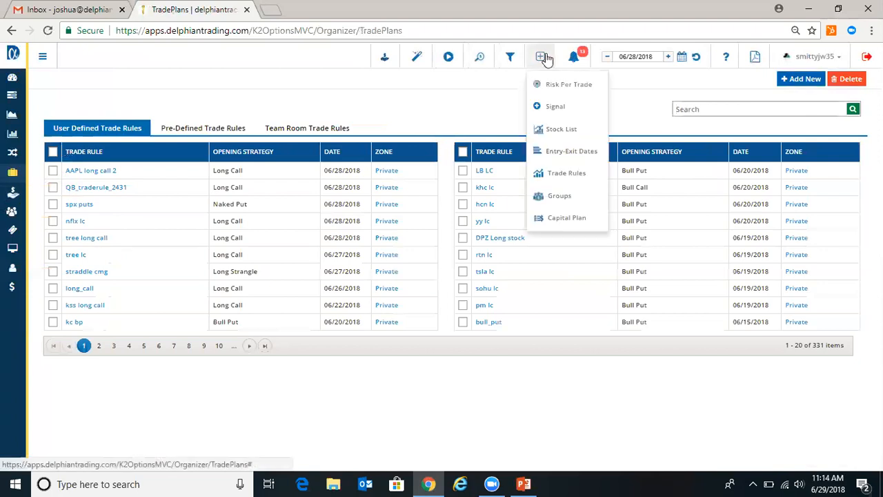
pyautogui.click(574, 181)
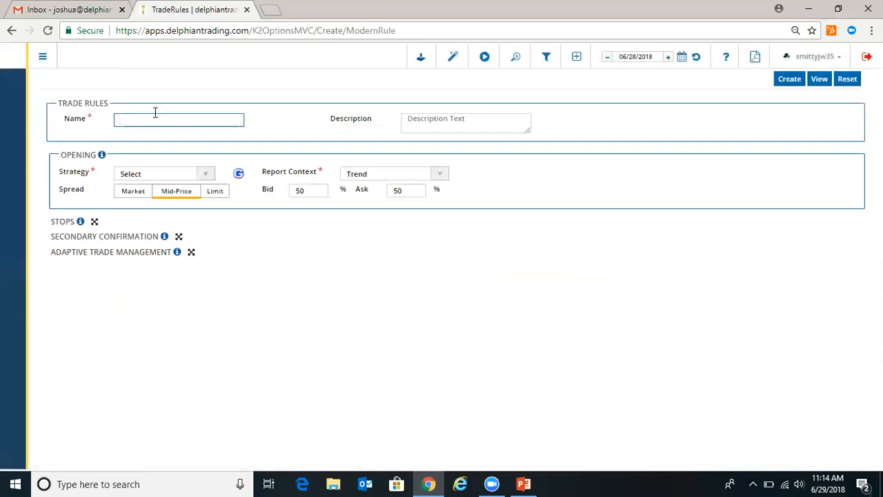
pyautogui.click(156, 120)
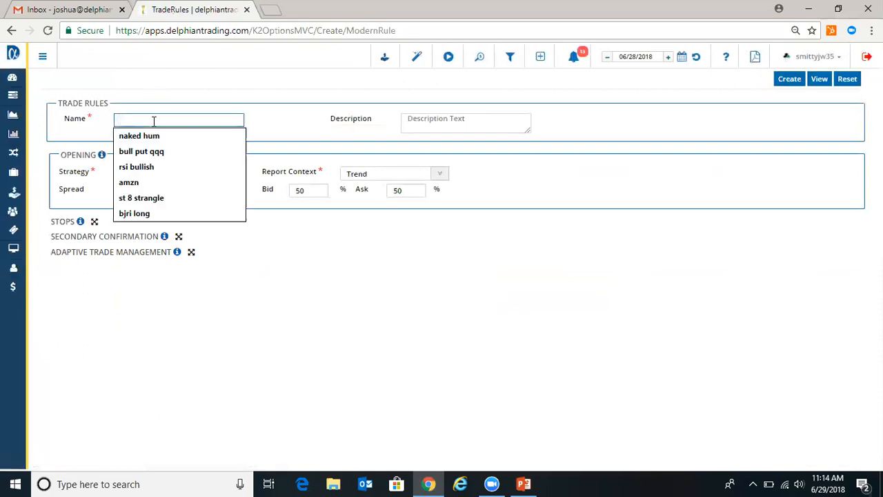
pyautogui.write('naked put')
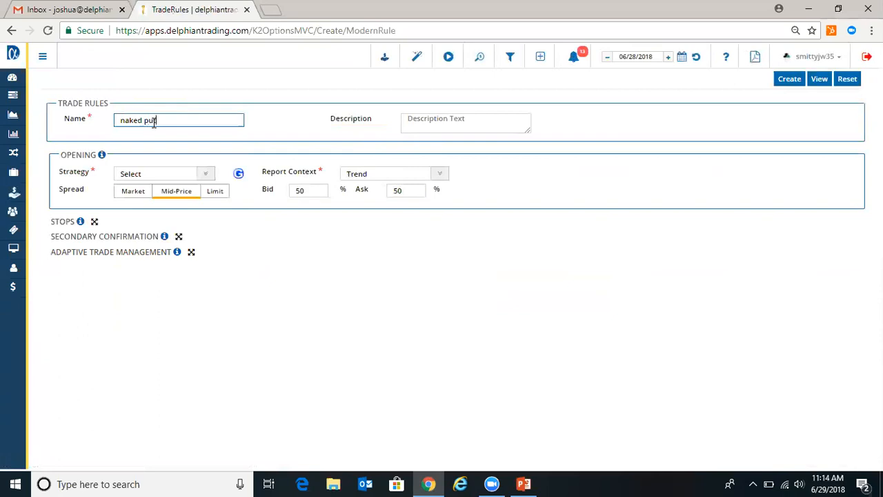
pyautogui.write(' test')
pyautogui.click(205, 176)
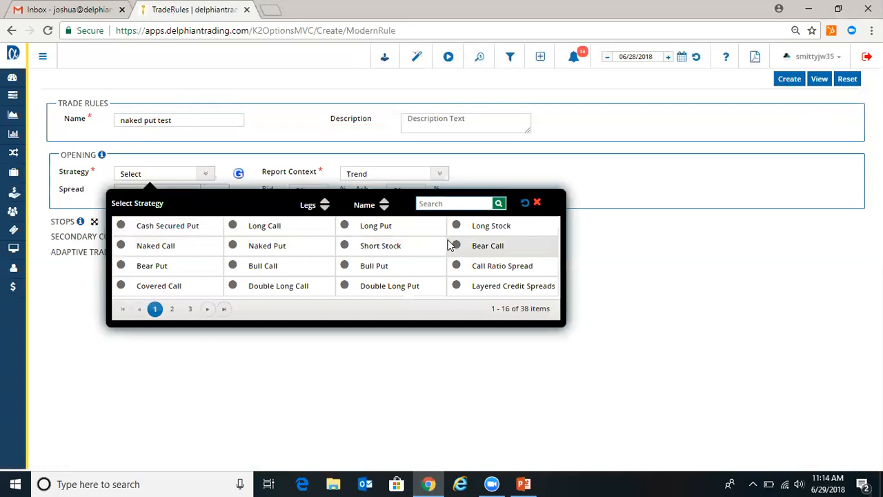
pyautogui.click(275, 247)
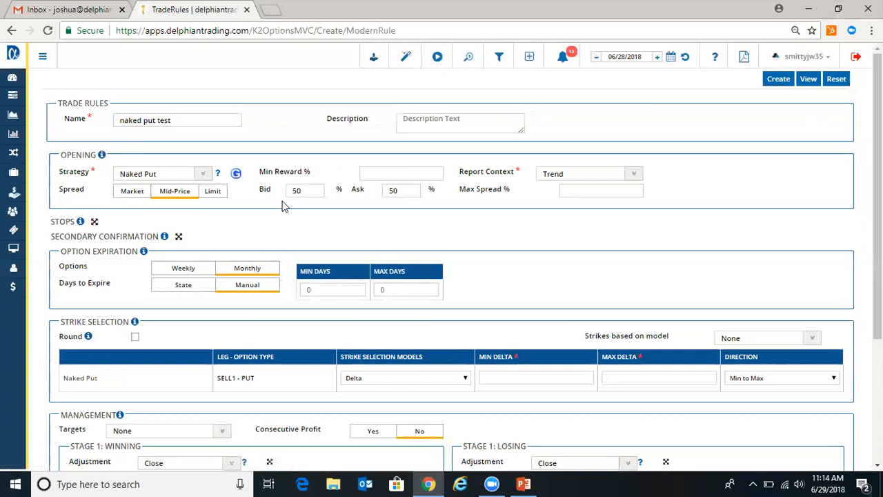
# - Expand the Stops and Secondary Confirmation sections to examine their options, and collapse both again
pyautogui.click(94, 221)
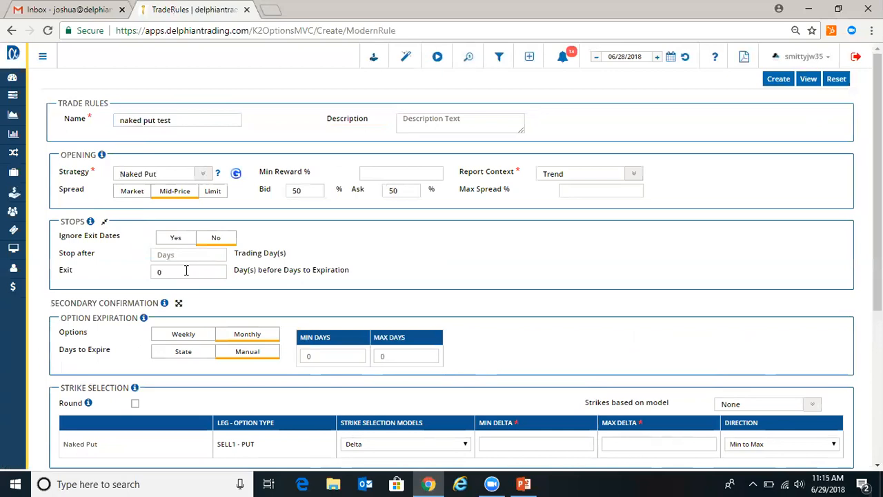
pyautogui.click(103, 221)
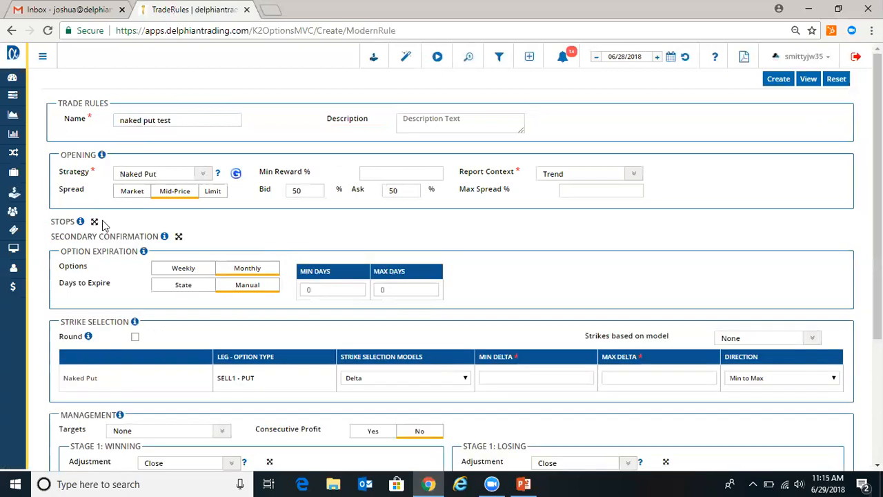
pyautogui.click(179, 237)
pyautogui.click(212, 259)
pyautogui.click(227, 243)
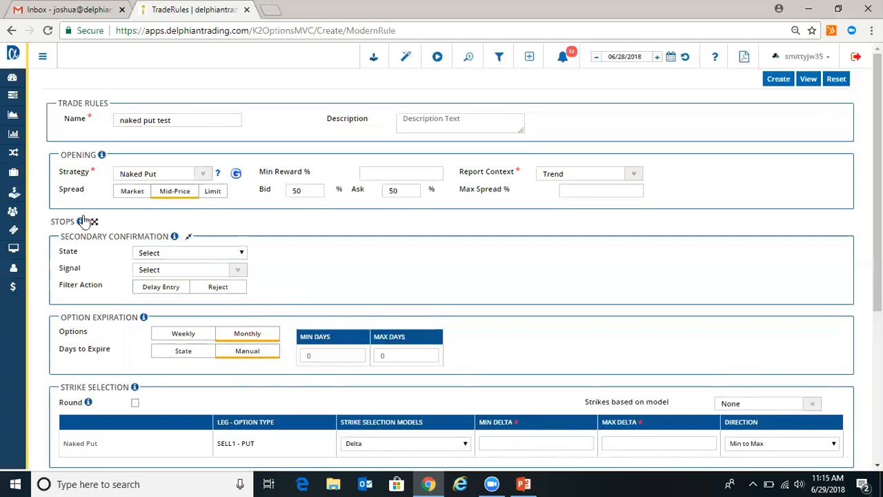
pyautogui.click(188, 238)
# - Set the option expiration range to a minimum of 30 days and a maximum of 90 days
pyautogui.click(339, 289)
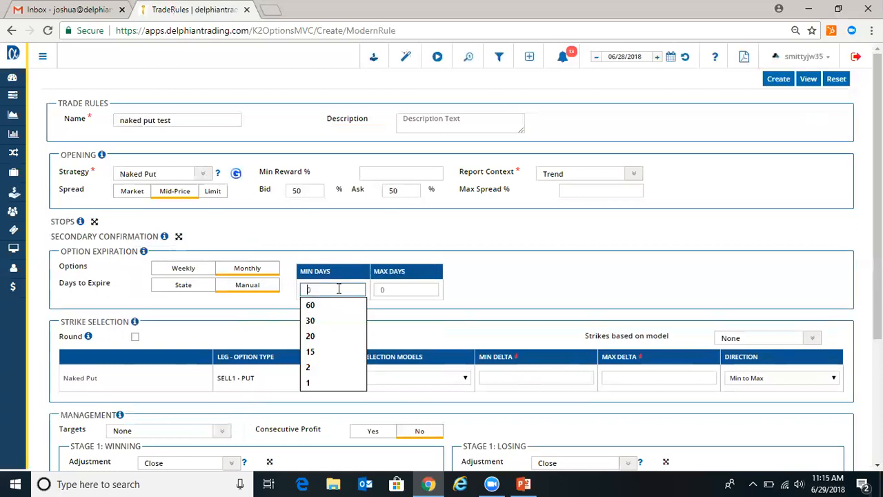
pyautogui.write('30')
pyautogui.click(377, 288)
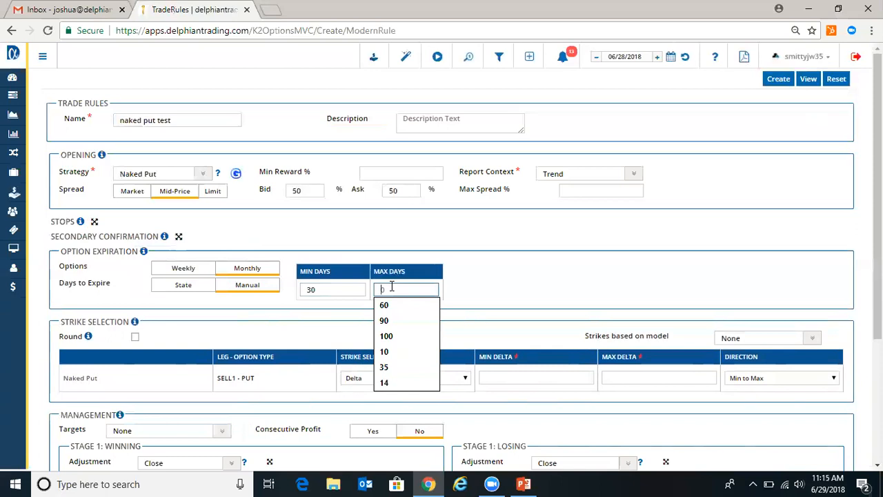
pyautogui.write('90')
pyautogui.click(541, 266)
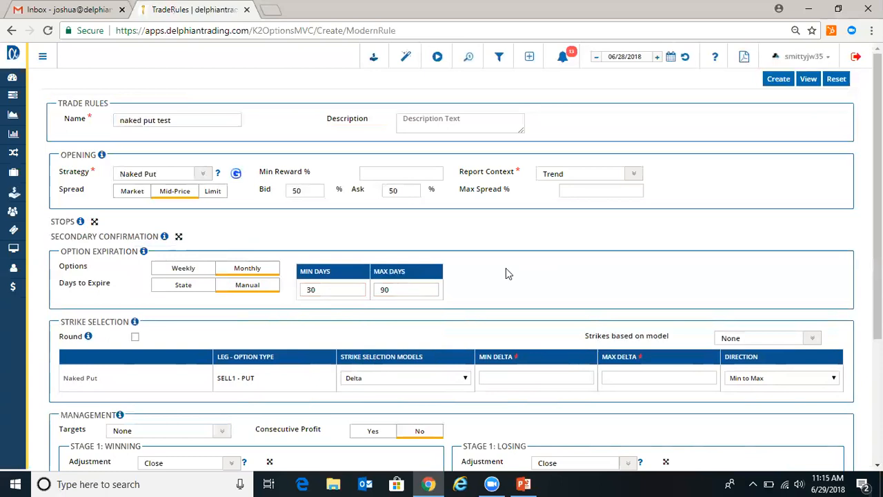
# - Set the sold put's strike selection model to Lower Standard Deviation with the direction Above
pyautogui.scroll(-1, 505, 269)
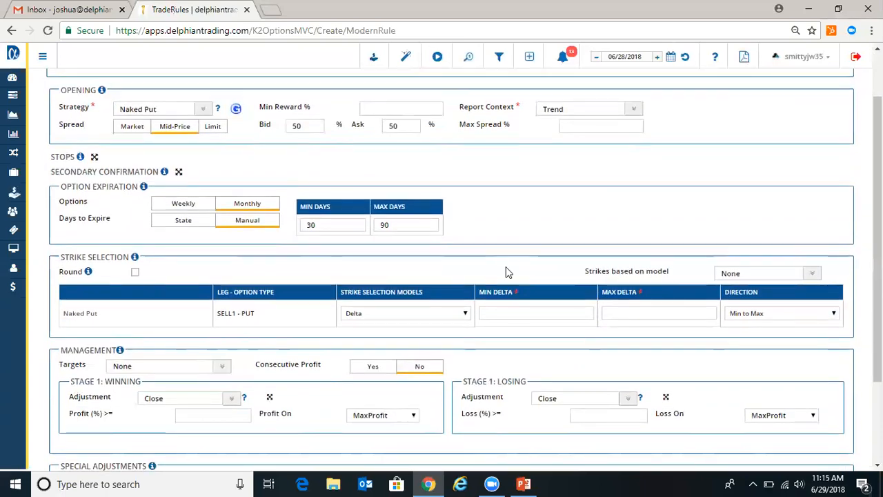
pyautogui.scroll(-1, 505, 271)
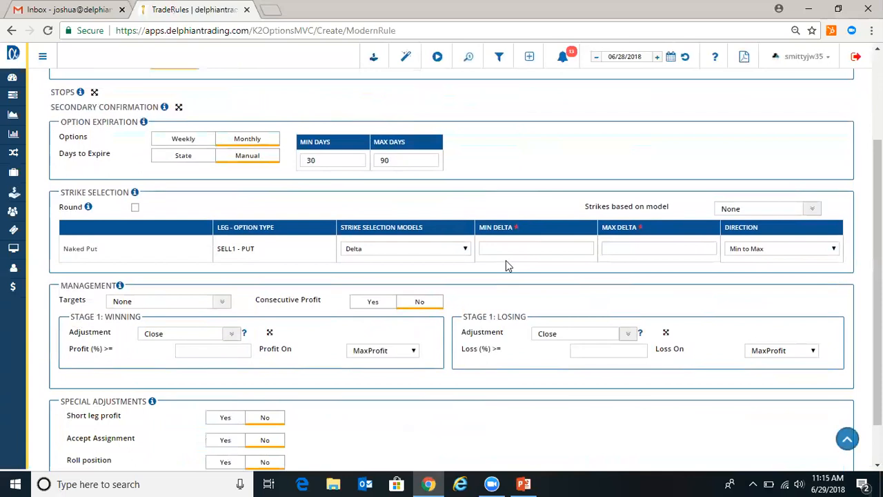
pyautogui.click(464, 248)
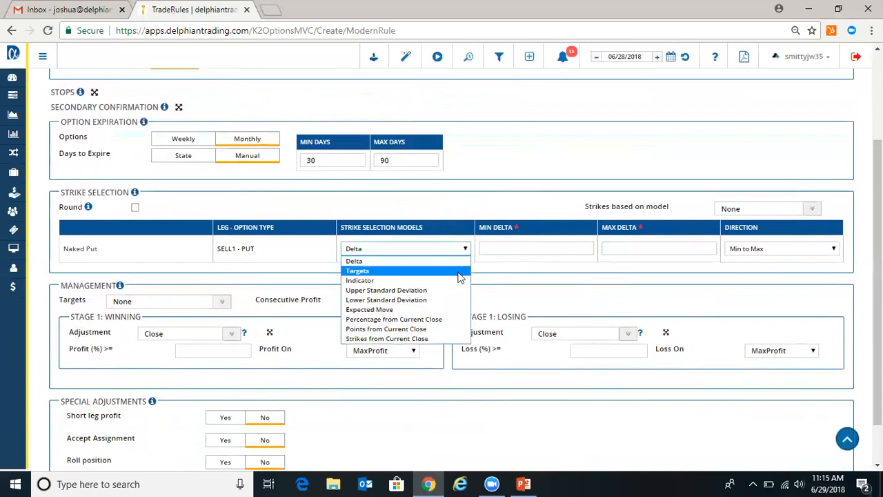
pyautogui.click(426, 301)
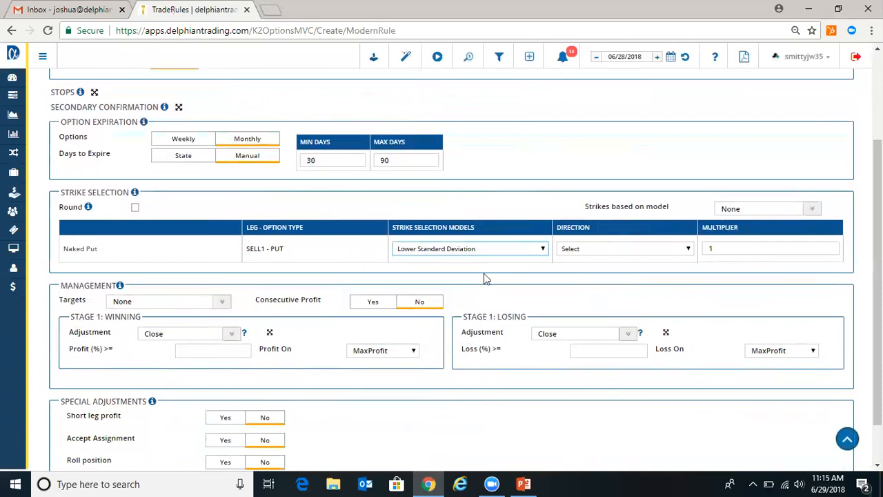
pyautogui.click(579, 248)
pyautogui.click(587, 270)
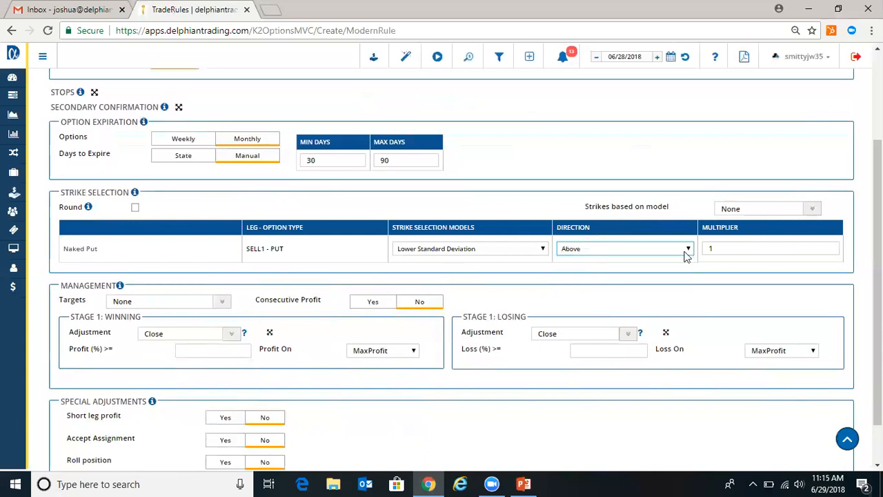
# - Set the Stage 1 winning adjustment to close at a profit of 50% or more
pyautogui.scroll(-2, 354, 242)
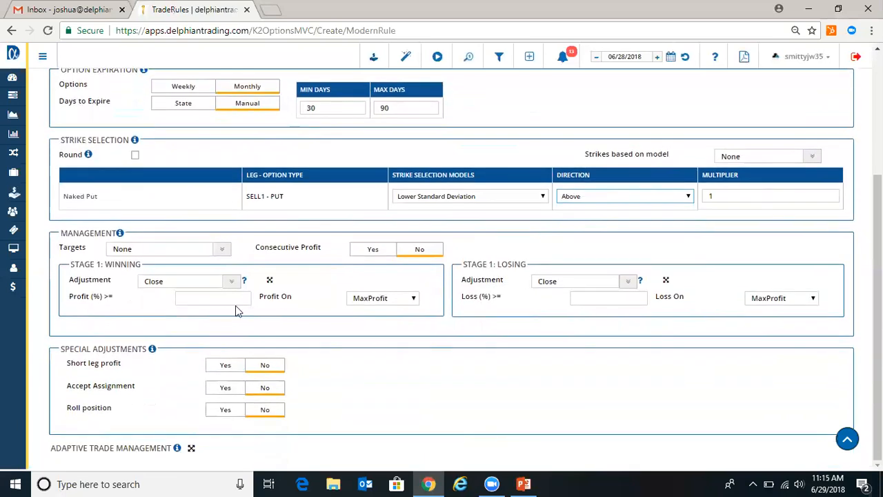
pyautogui.click(204, 298)
pyautogui.write('50')
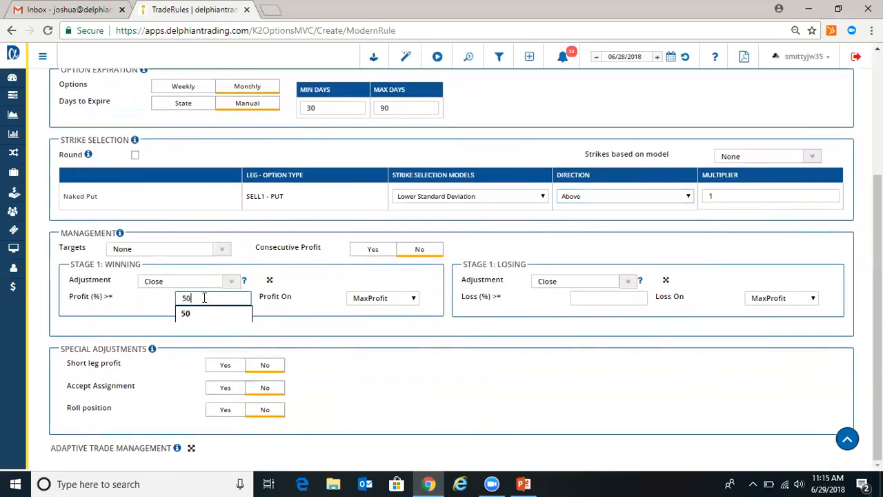
pyautogui.click(325, 335)
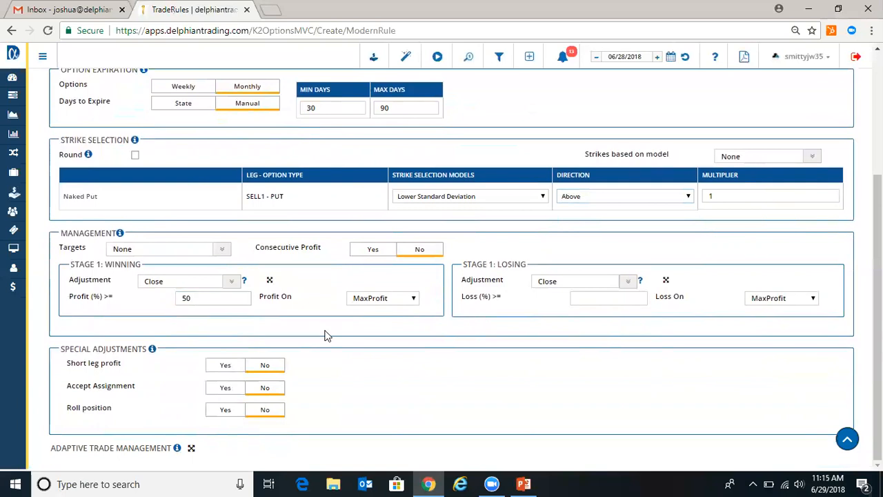
# - Set the Stage 1 losing adjustment to close at a loss of 25% or more, based on MaxRisk
pyautogui.click(759, 298)
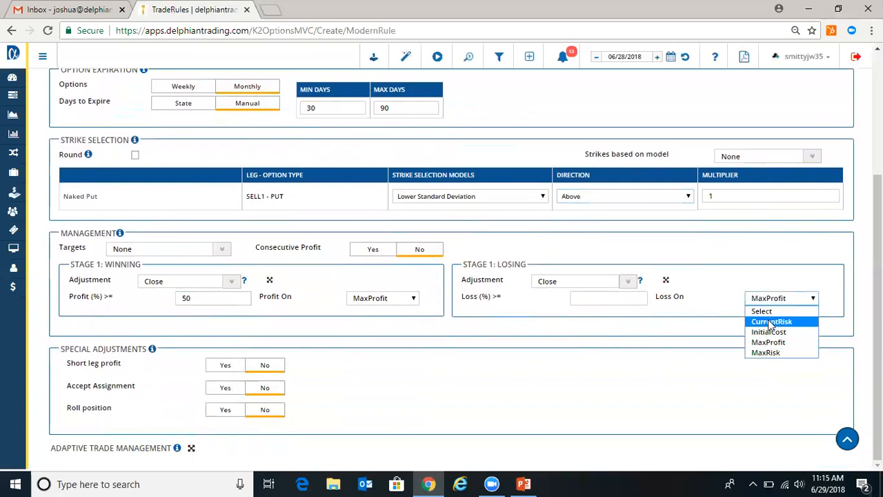
pyautogui.click(766, 352)
pyautogui.click(626, 299)
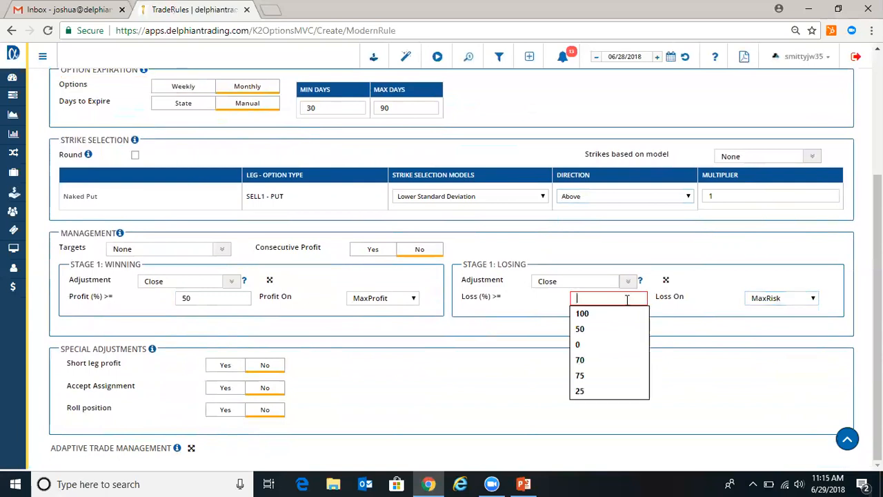
pyautogui.write('25')
pyautogui.click(707, 359)
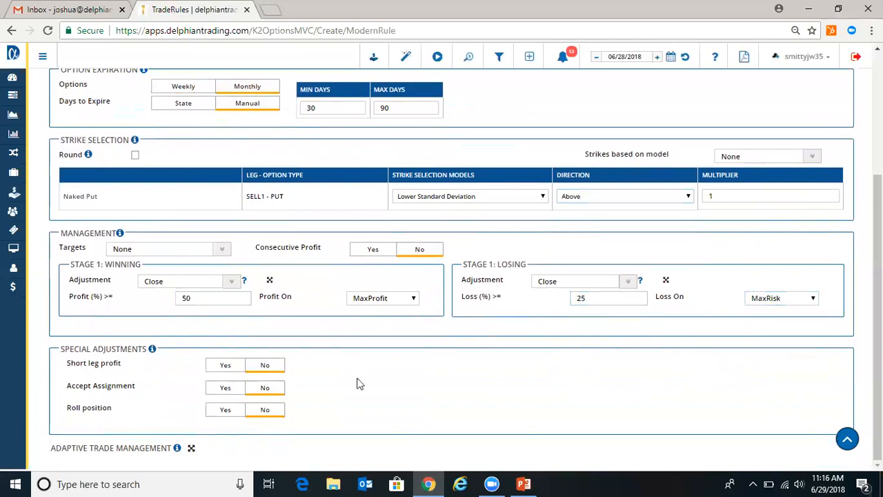
# - Create the naked put test rule and open the Organizer's list of user-defined trade rules
pyautogui.scroll(3, 686, 285)
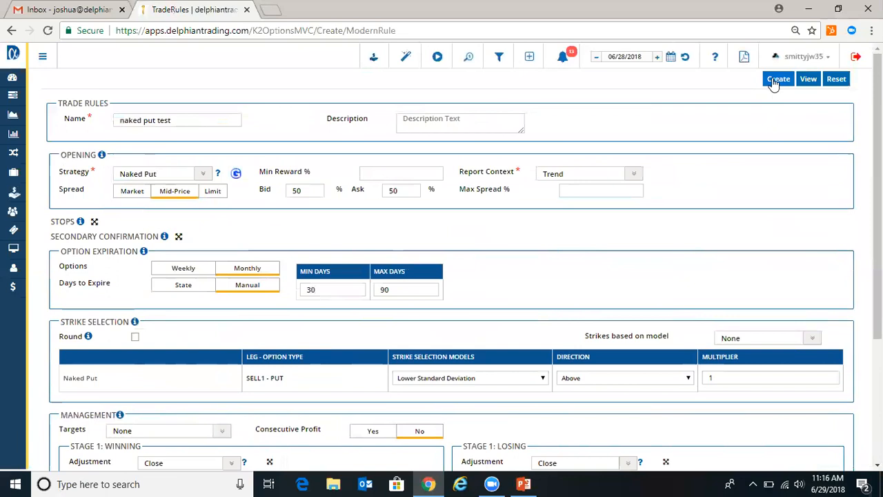
pyautogui.click(777, 79)
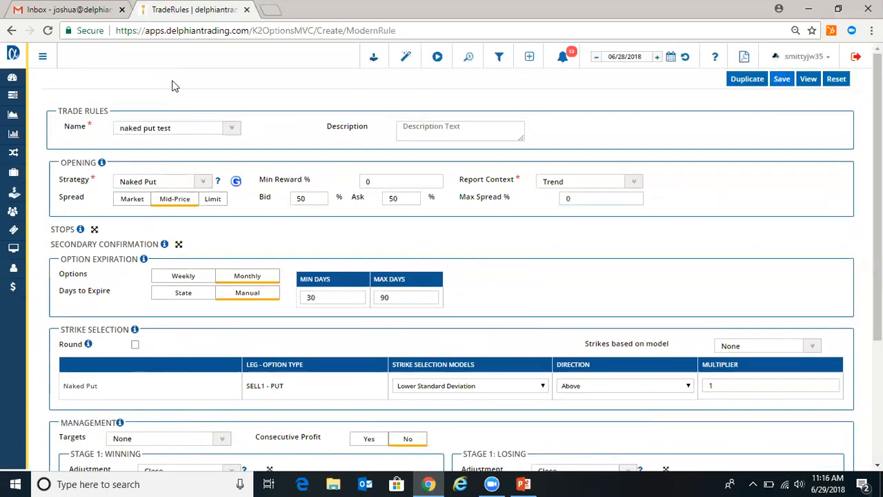
pyautogui.click(43, 57)
pyautogui.click(43, 173)
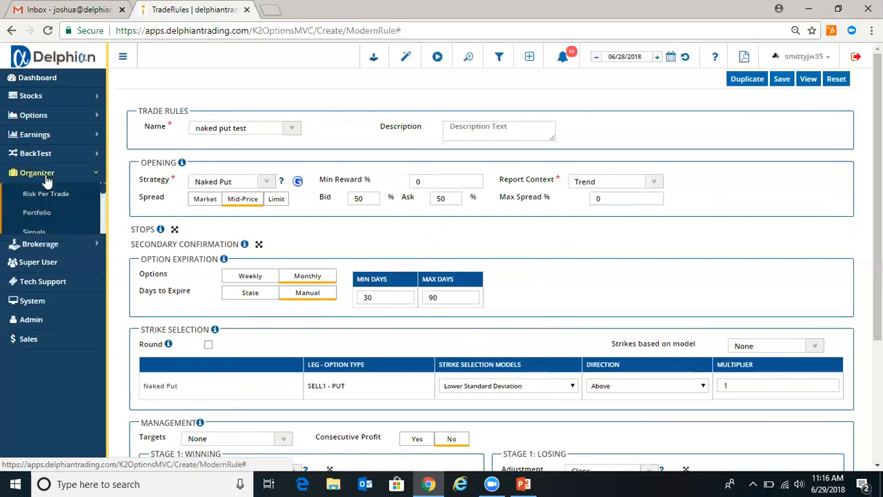
pyautogui.click(53, 308)
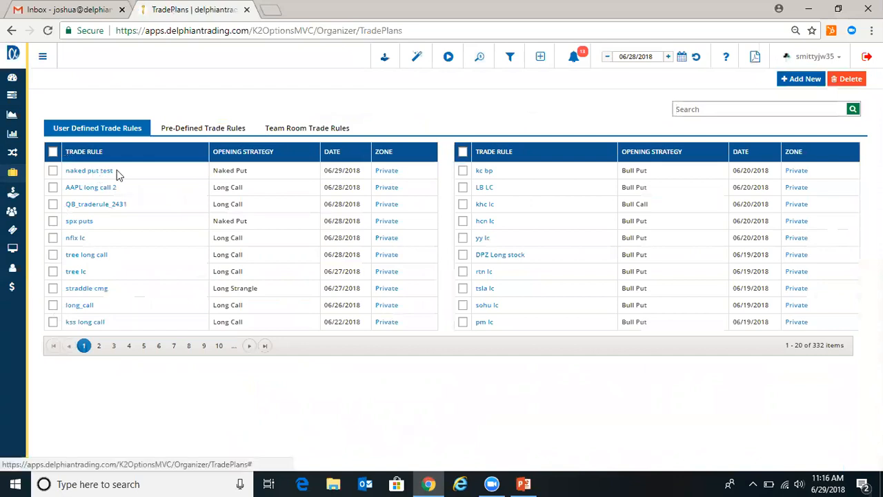
# - Create a new capital plan named "demo test" in the Organizer
pyautogui.click(41, 57)
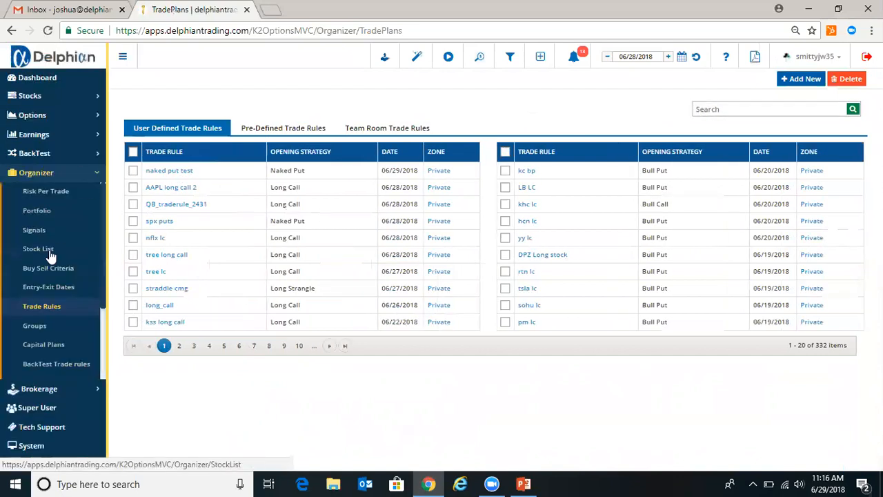
pyautogui.scroll(-2, 50, 255)
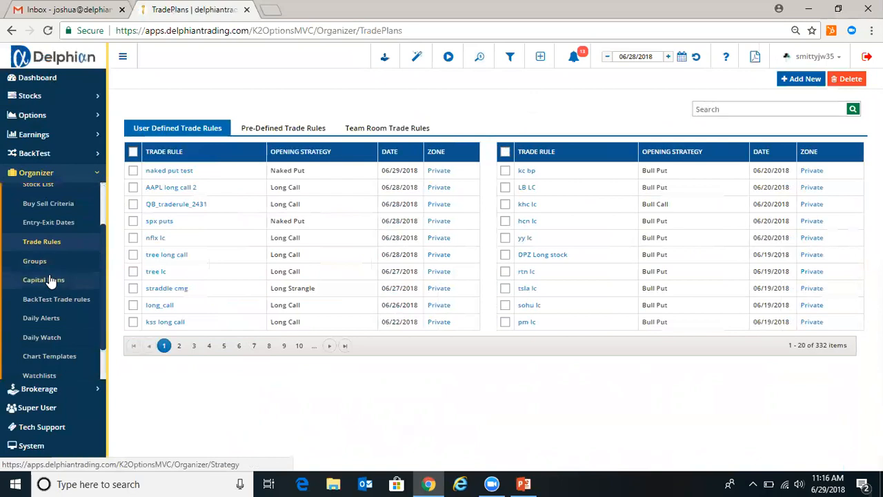
pyautogui.click(50, 281)
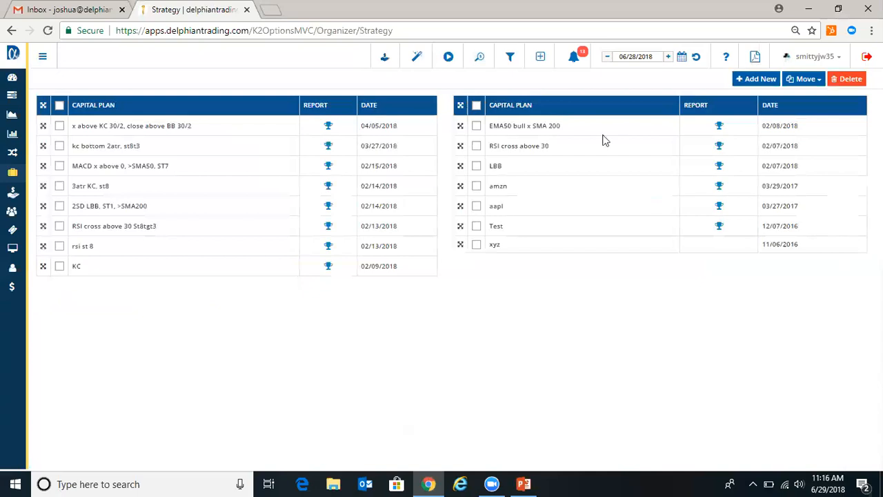
pyautogui.click(762, 80)
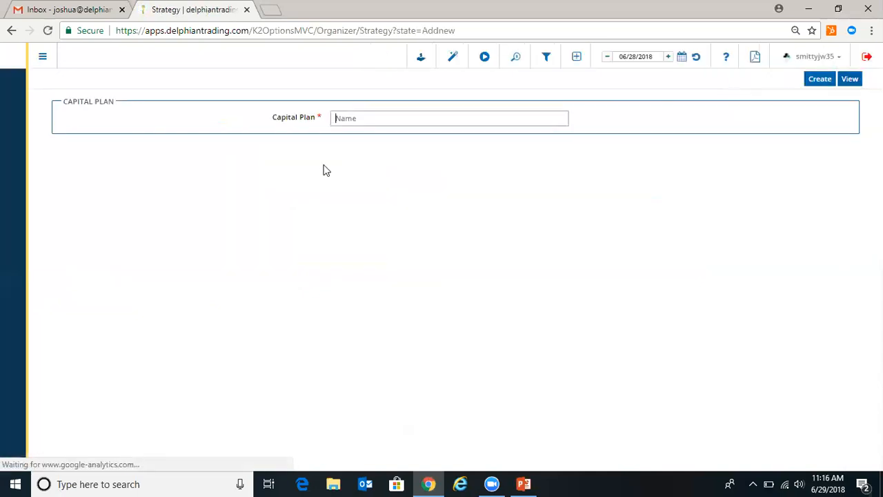
pyautogui.write('demo ')
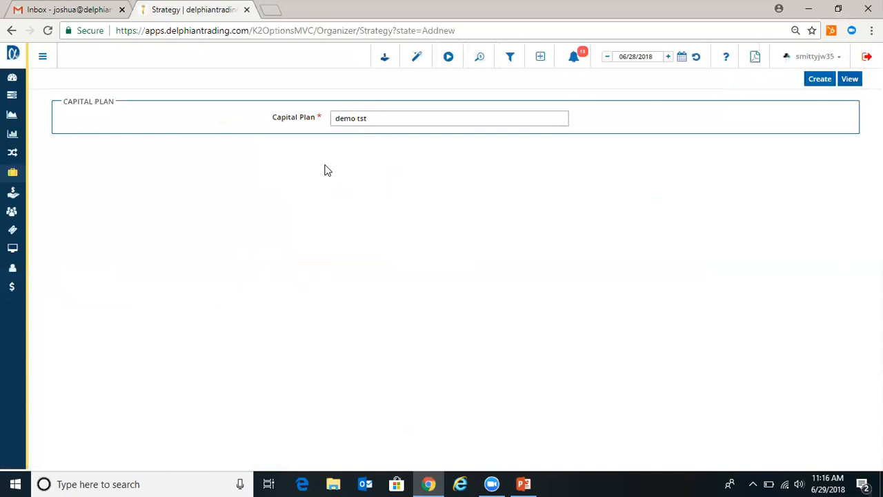
pyautogui.write('test')
pyautogui.click(816, 80)
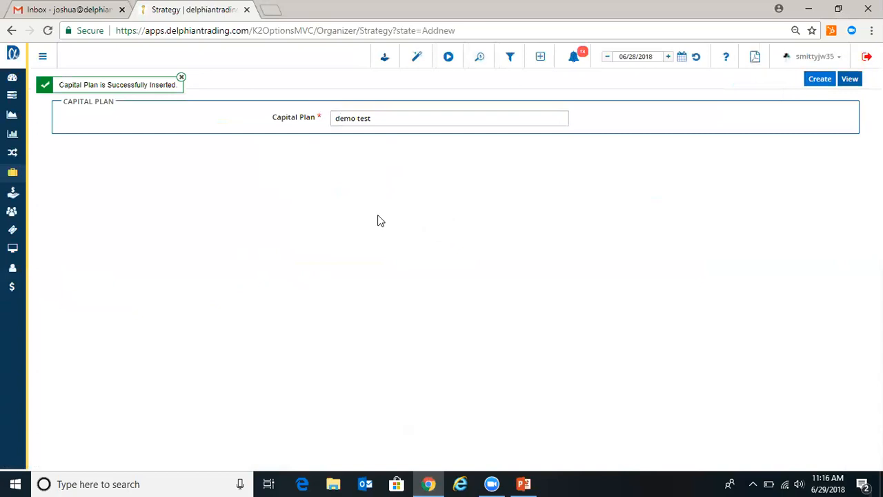
pyautogui.click(182, 79)
# - From the capital plans list, expand the plan "x above KC 30/2, close above BB 30/2" and examine its performance report
pyautogui.click(42, 56)
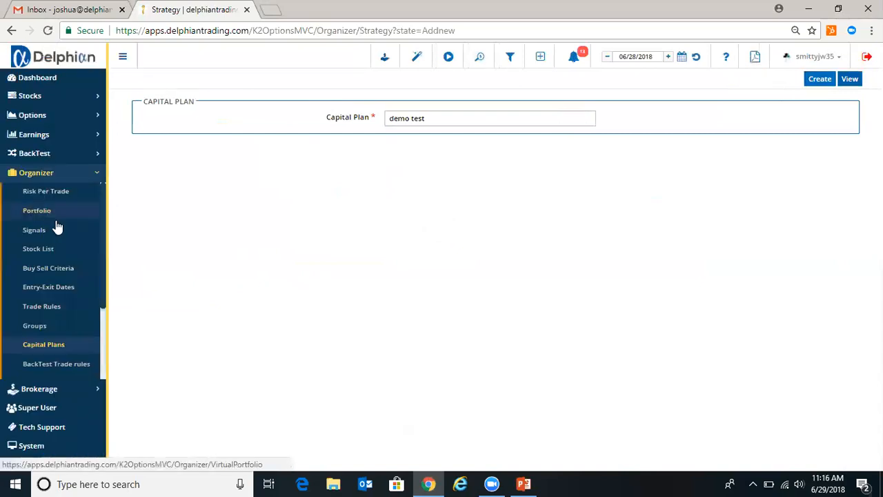
pyautogui.click(42, 345)
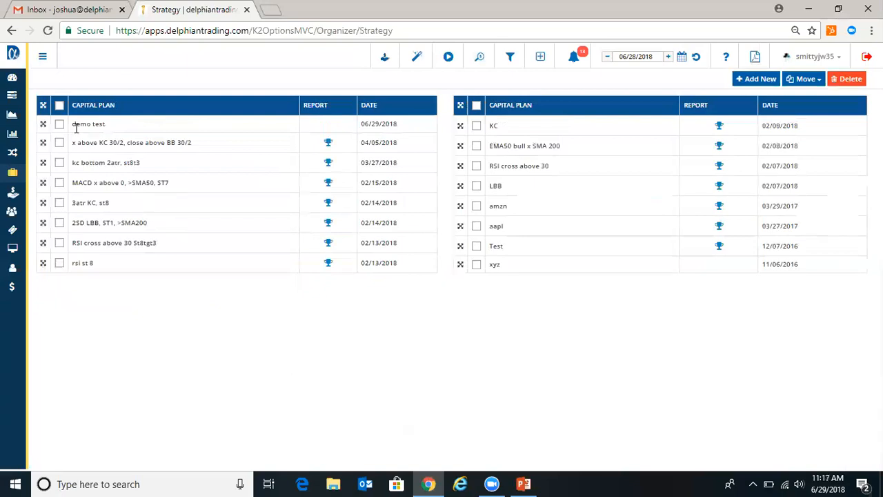
pyautogui.click(43, 143)
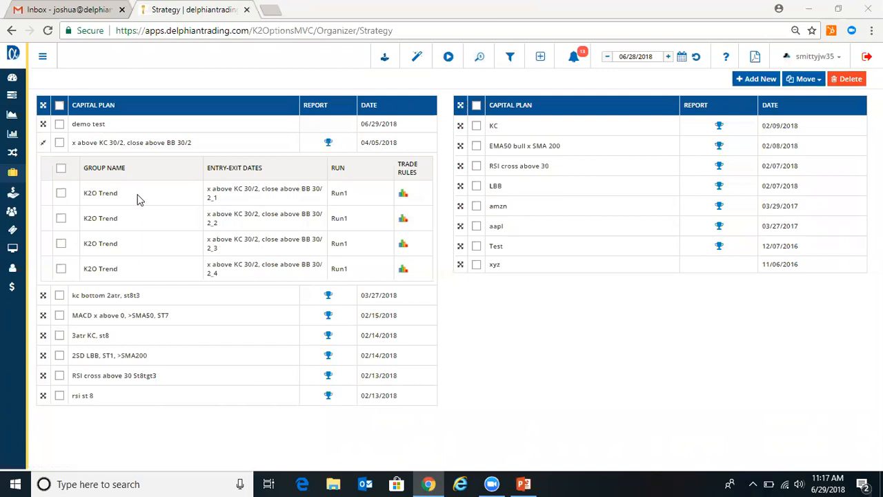
pyautogui.click(328, 145)
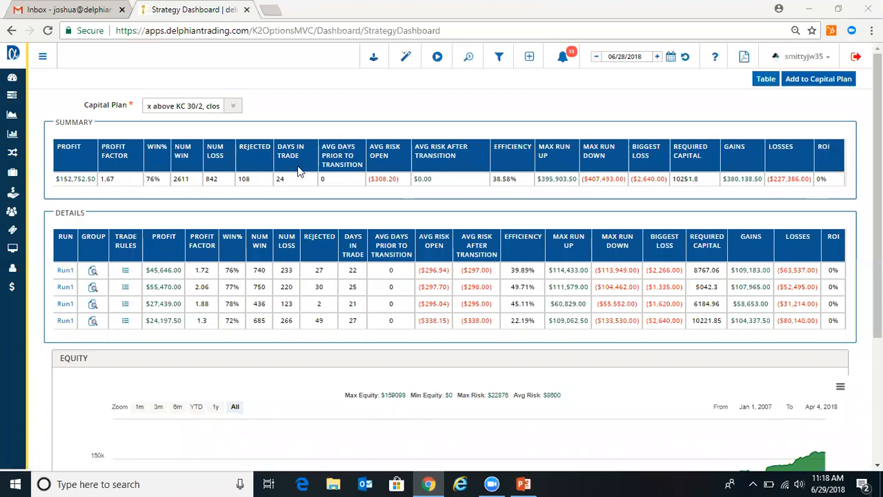
# - Start a new watchlist in the Organizer and name it "demo test"
pyautogui.click(43, 58)
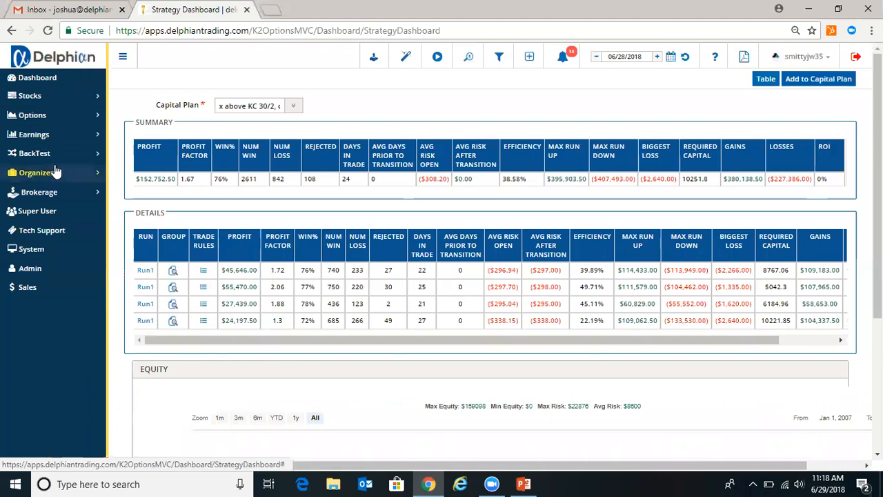
pyautogui.click(56, 172)
pyautogui.scroll(-1, 70, 270)
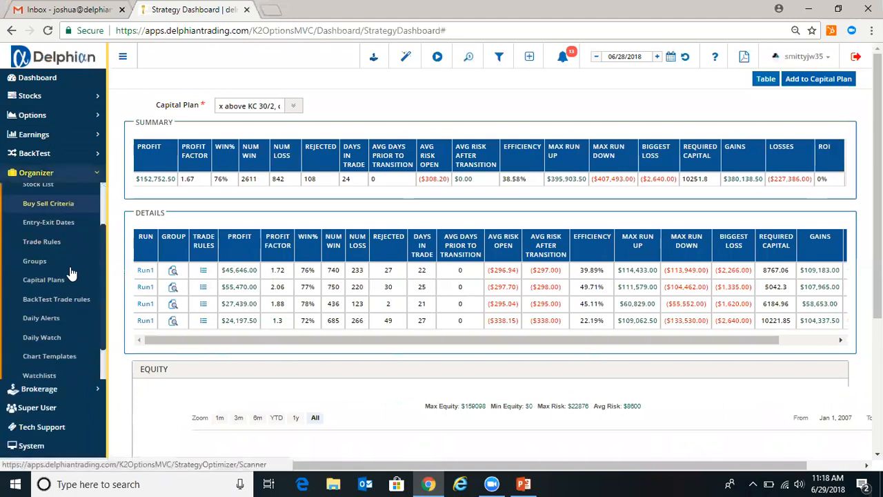
pyautogui.scroll(-1, 71, 273)
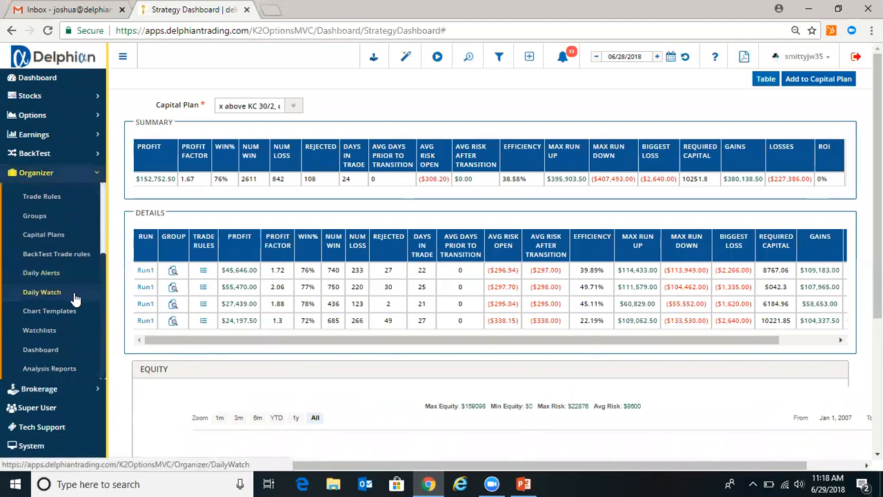
pyautogui.scroll(-1, 76, 298)
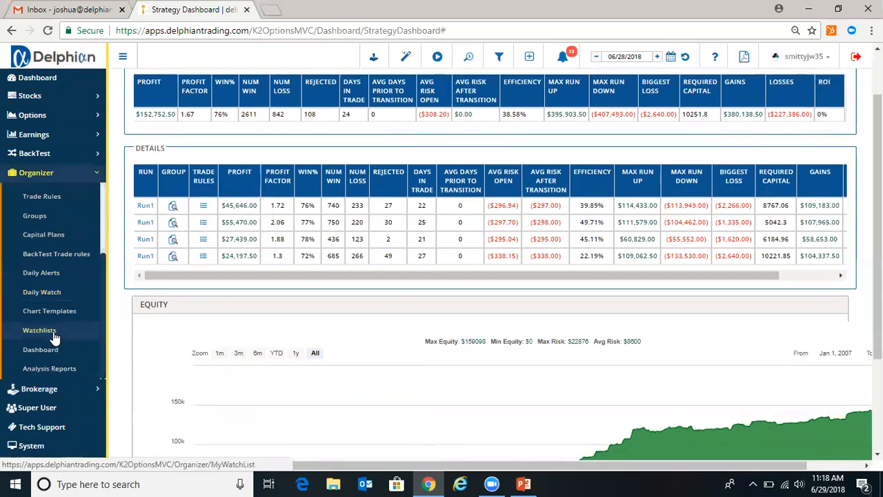
pyautogui.click(53, 332)
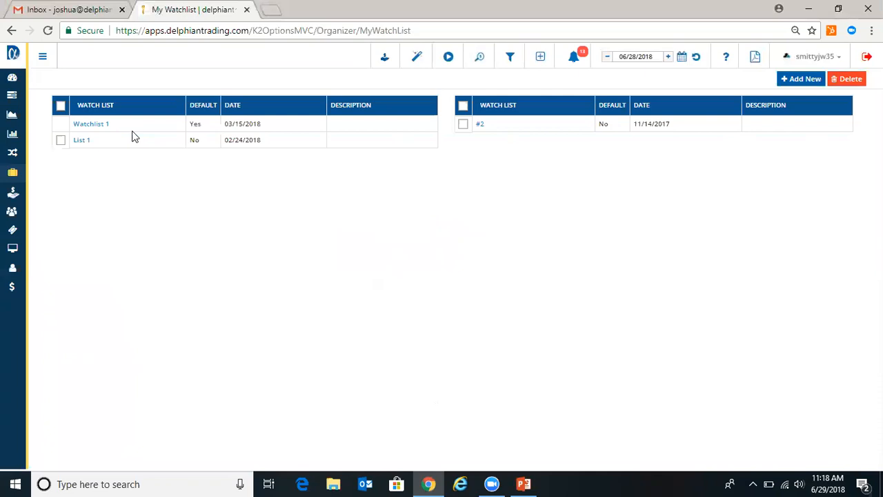
pyautogui.click(798, 80)
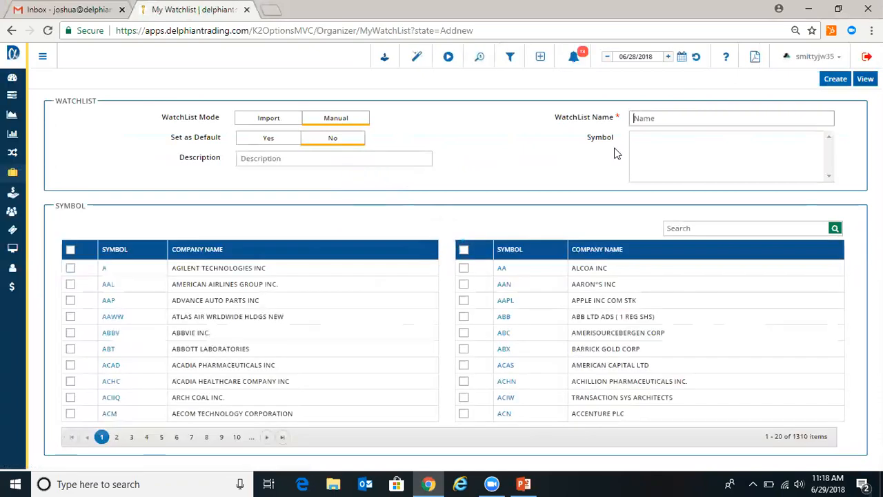
pyautogui.click(668, 118)
pyautogui.write('demo test')
# - Add the symbols FB and NFLX to the watchlist and create it
pyautogui.click(691, 146)
pyautogui.write('fb')
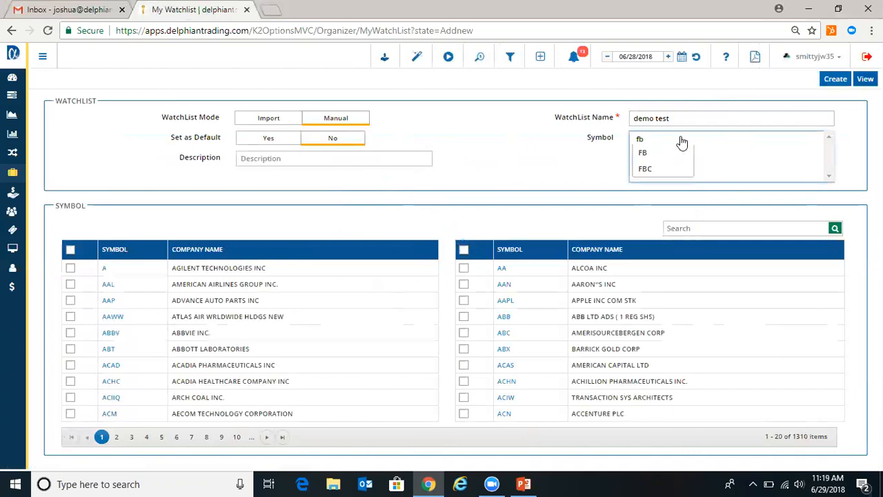
pyautogui.click(657, 153)
pyautogui.write('nflx')
pyautogui.click(687, 158)
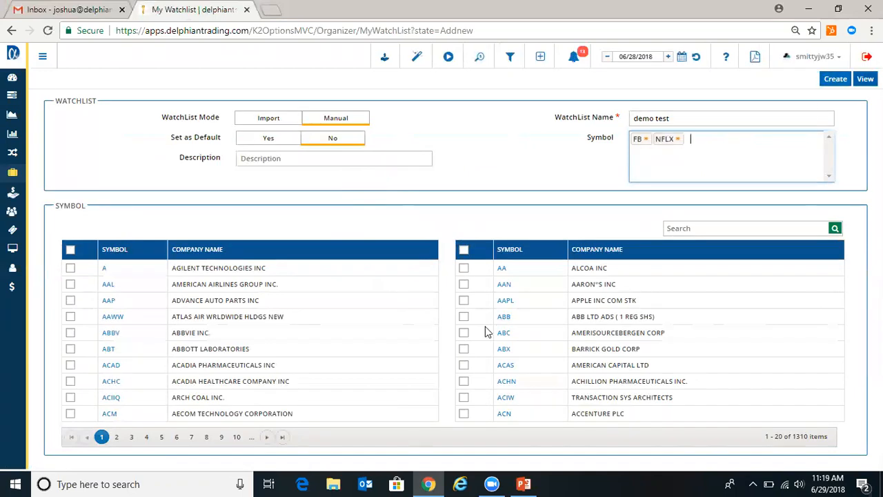
pyautogui.click(464, 350)
pyautogui.click(463, 350)
pyautogui.click(834, 79)
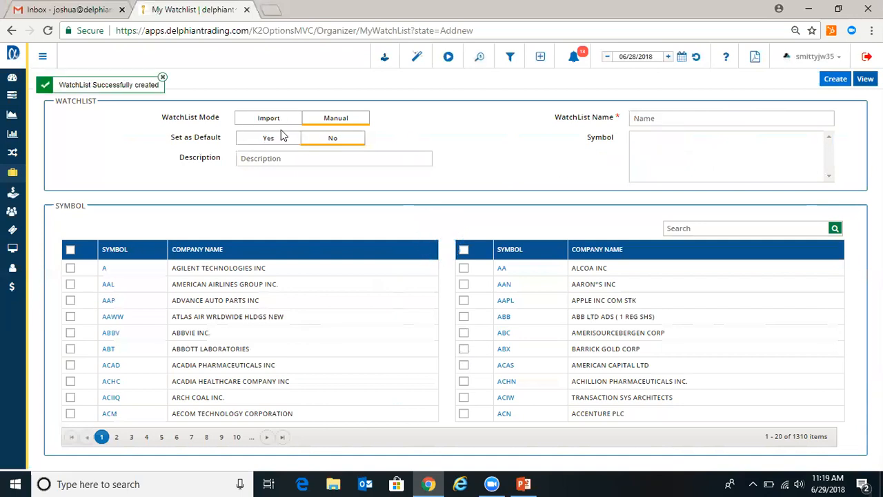
pyautogui.click(163, 79)
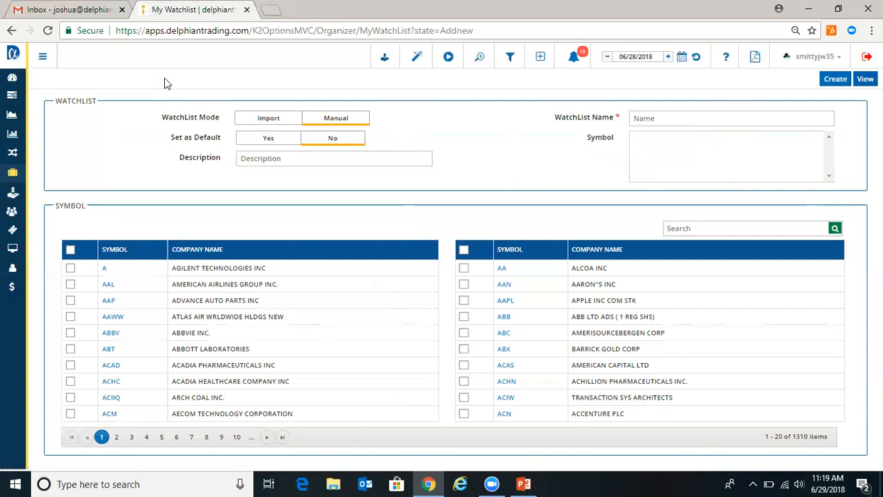
# - Return to the Organizer's watchlist overview to check the newly created entry
pyautogui.click(42, 57)
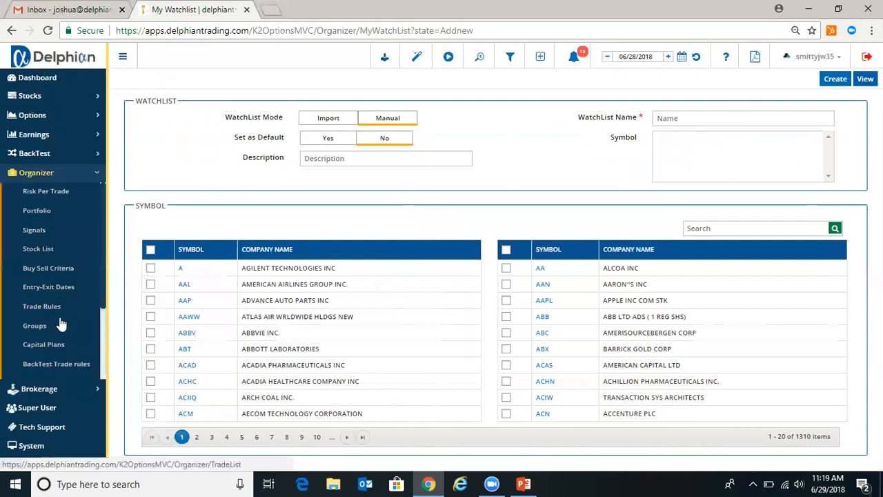
pyautogui.scroll(-3, 59, 327)
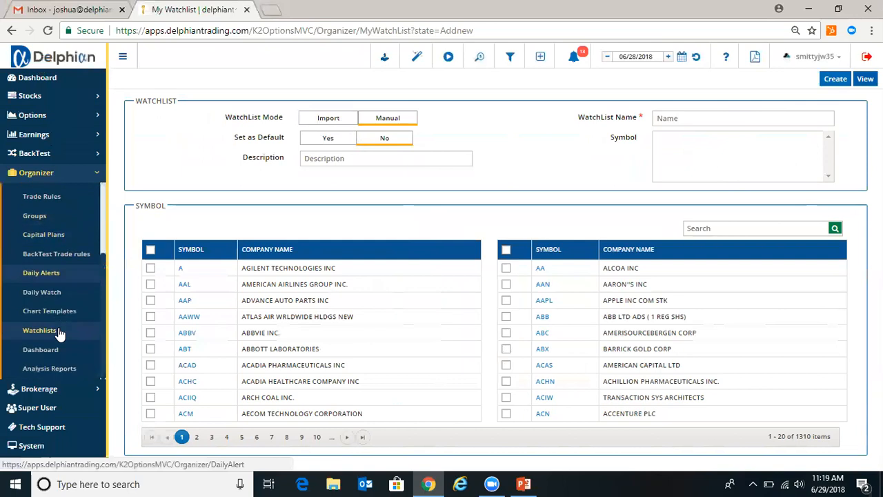
pyautogui.click(54, 333)
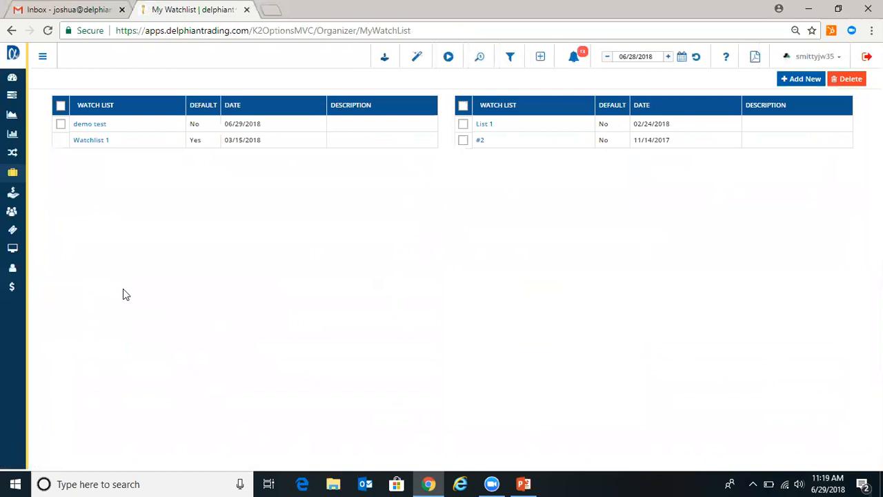
pyautogui.click(43, 60)
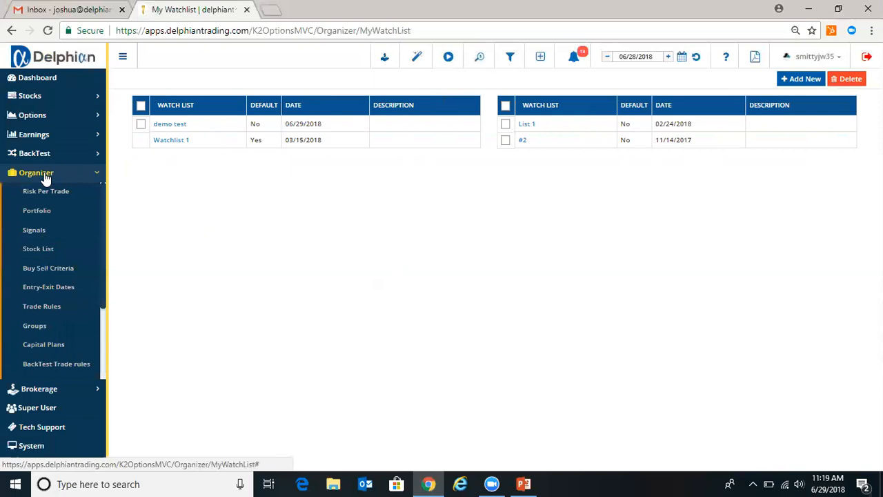
pyautogui.scroll(-2, 64, 287)
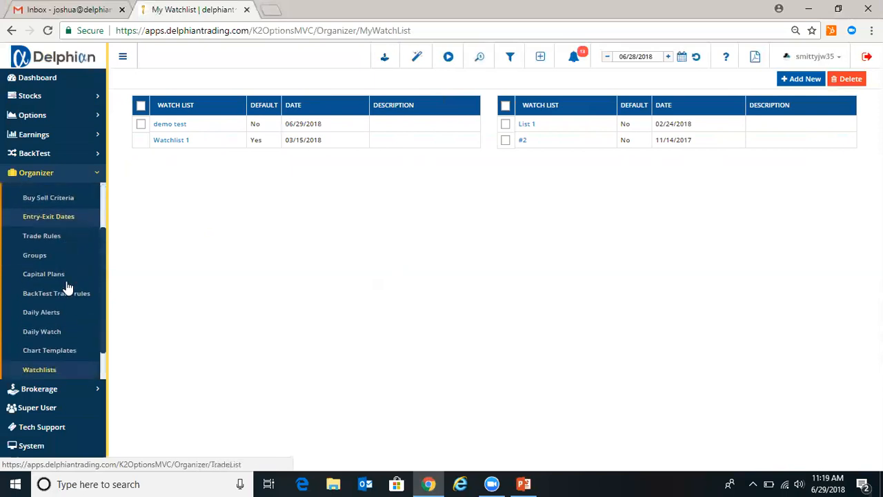
pyautogui.scroll(-1, 67, 288)
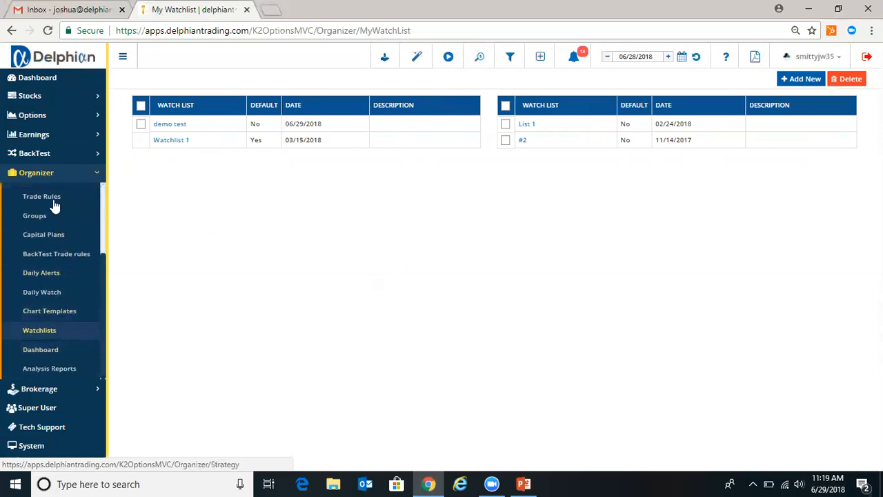
pyautogui.click(25, 174)
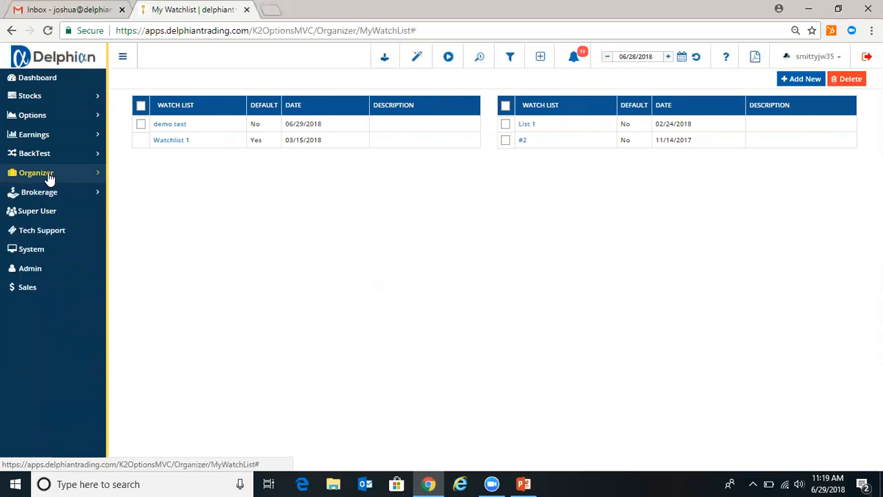
# - Switch to the PowerPoint slide show and advance to the contact information slide
pyautogui.click(524, 484)
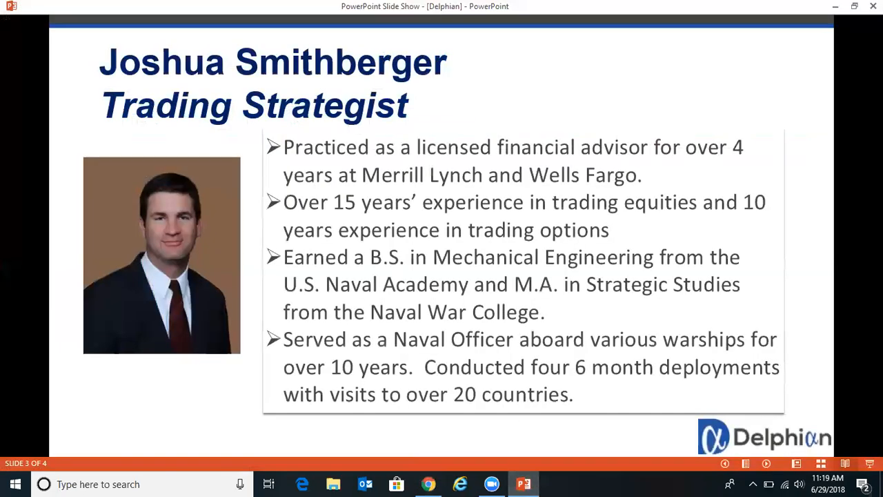
pyautogui.press('Right')
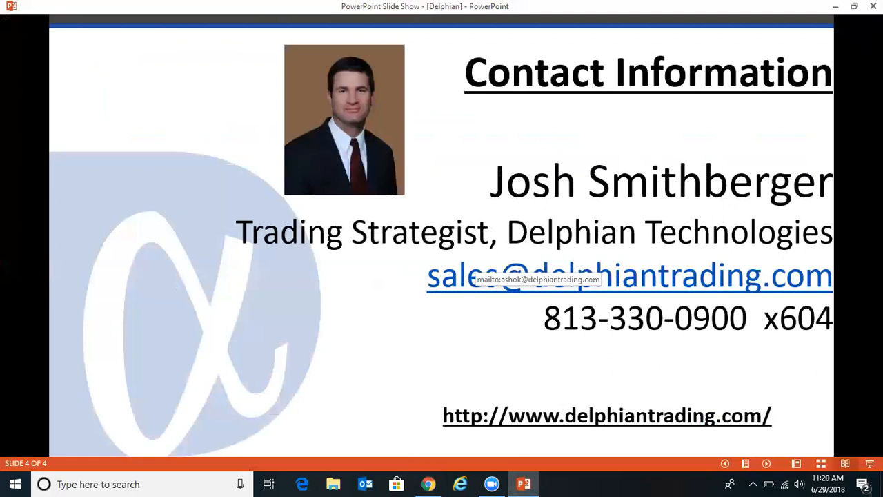